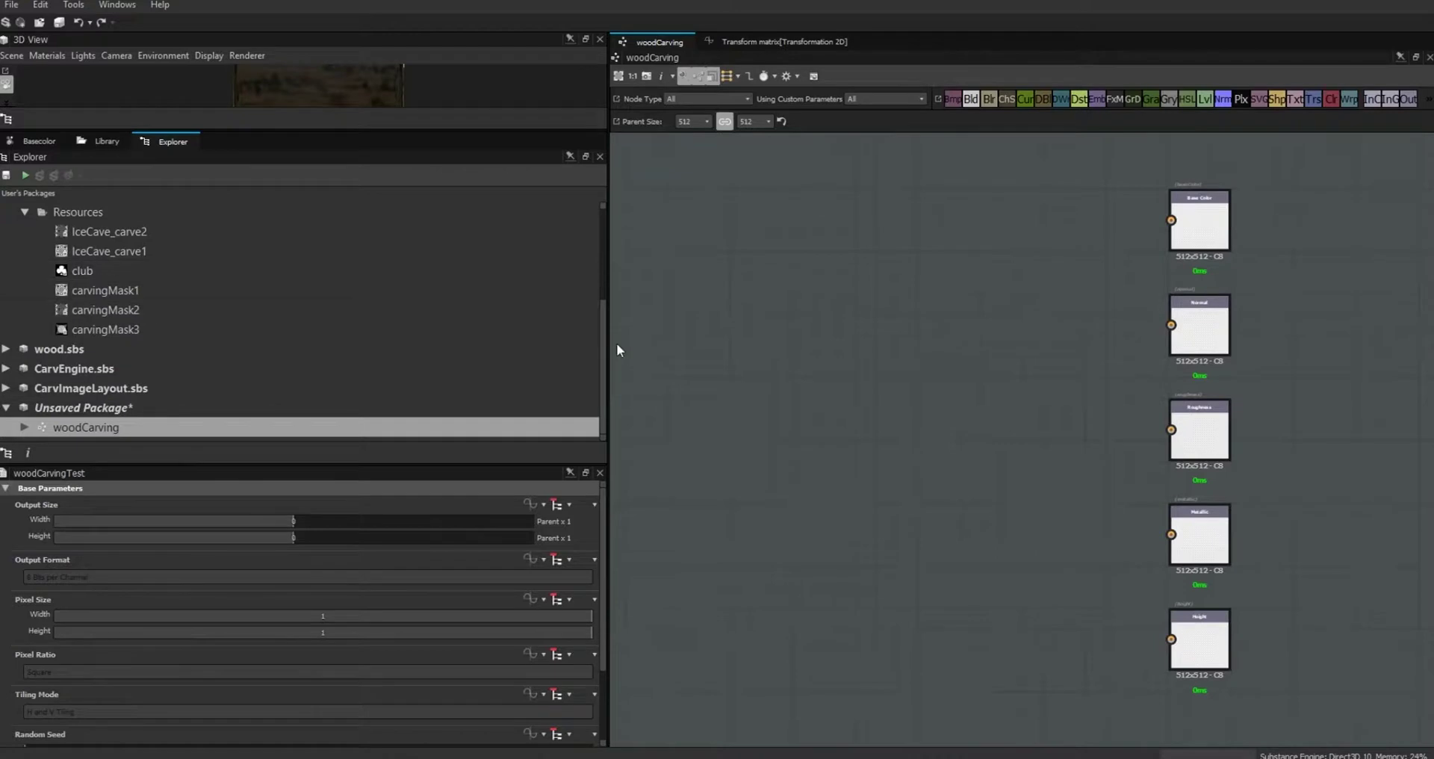
Add instances of the carvingLayout, CarvEngine and wood graphs from their packages to the woodCarving graph
left_click_drag(602, 385, 598, 342)
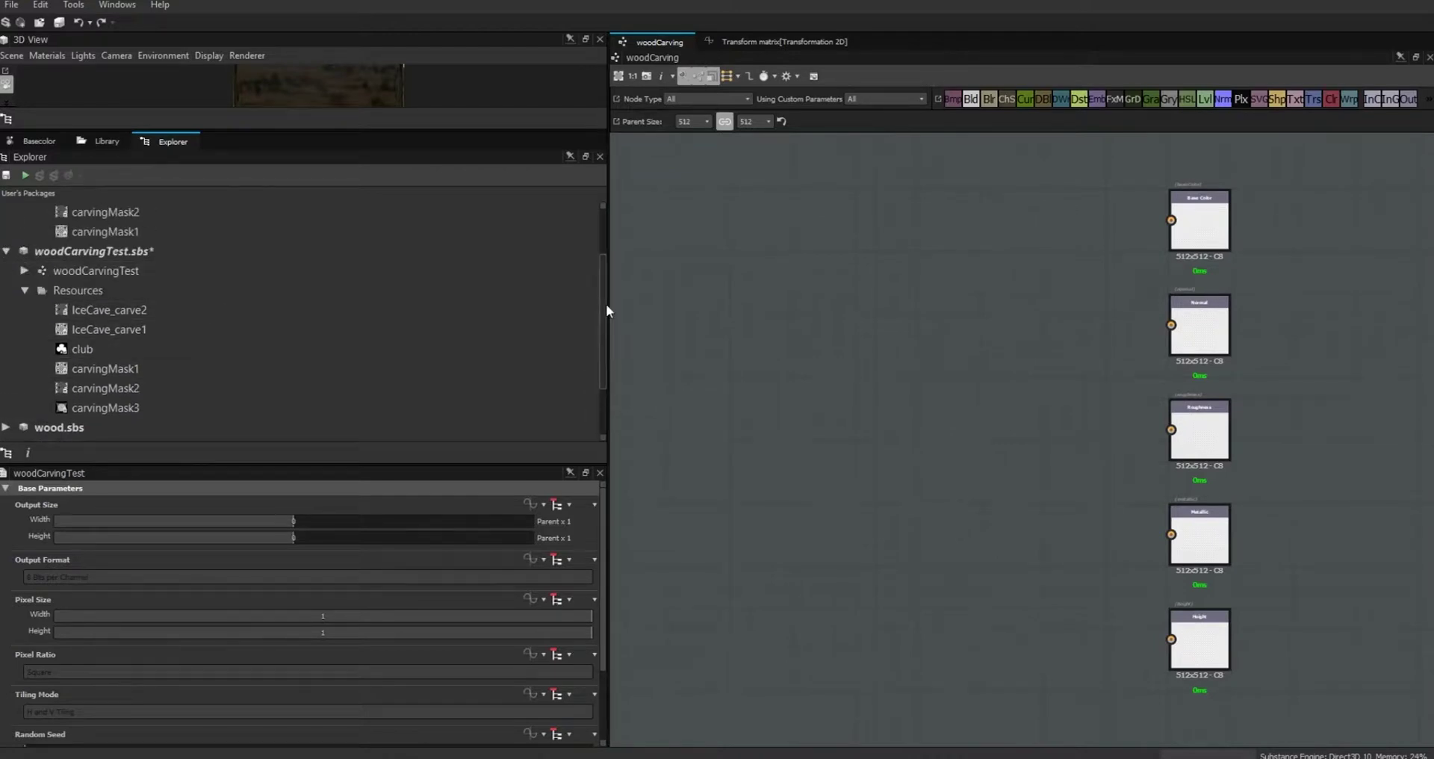
left_click_drag(605, 303, 600, 259)
left_click_drag(88, 235, 795, 264)
left_click_drag(603, 326, 617, 428)
left_click(5, 367)
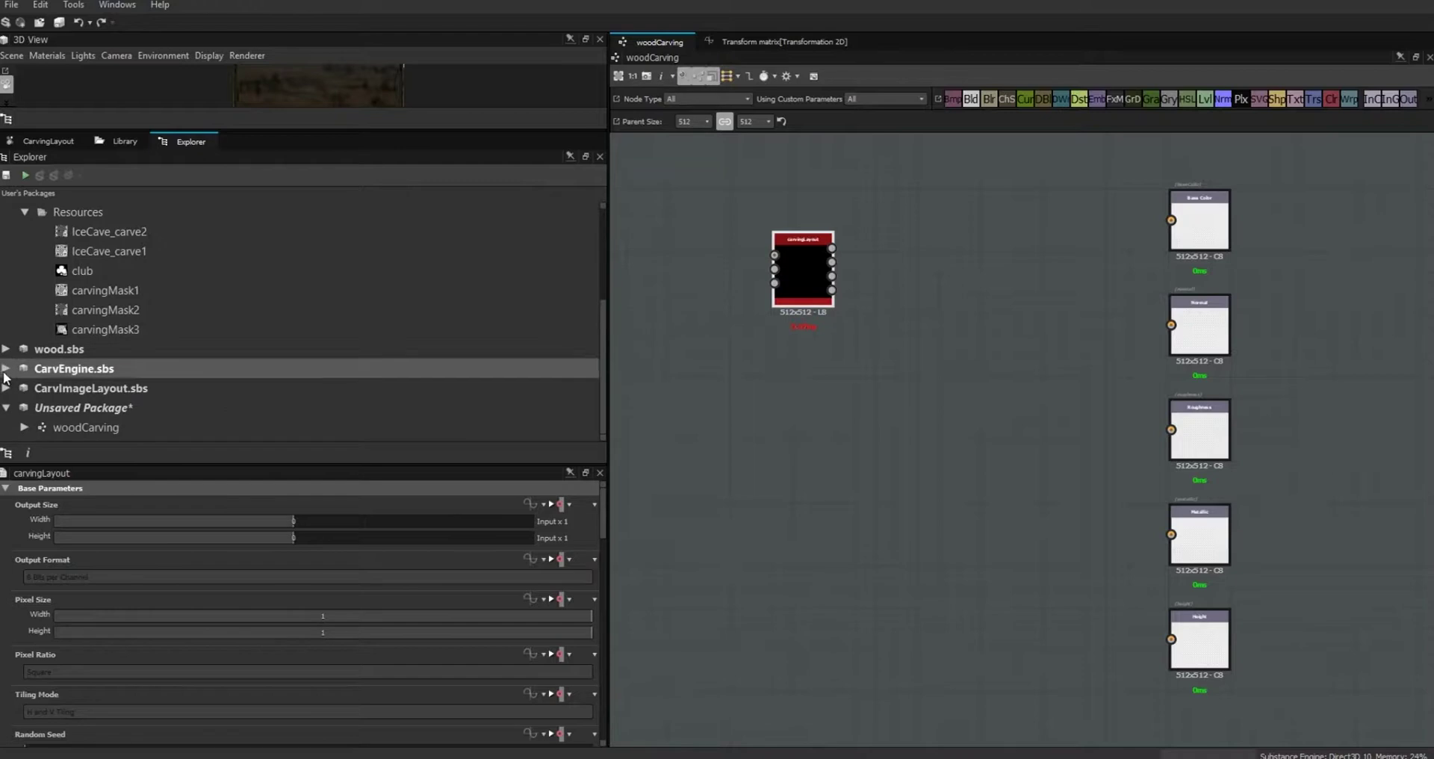
left_click_drag(599, 307, 611, 352)
left_click_drag(82, 251, 918, 353)
left_click(6, 212)
left_click_drag(69, 232, 723, 432)
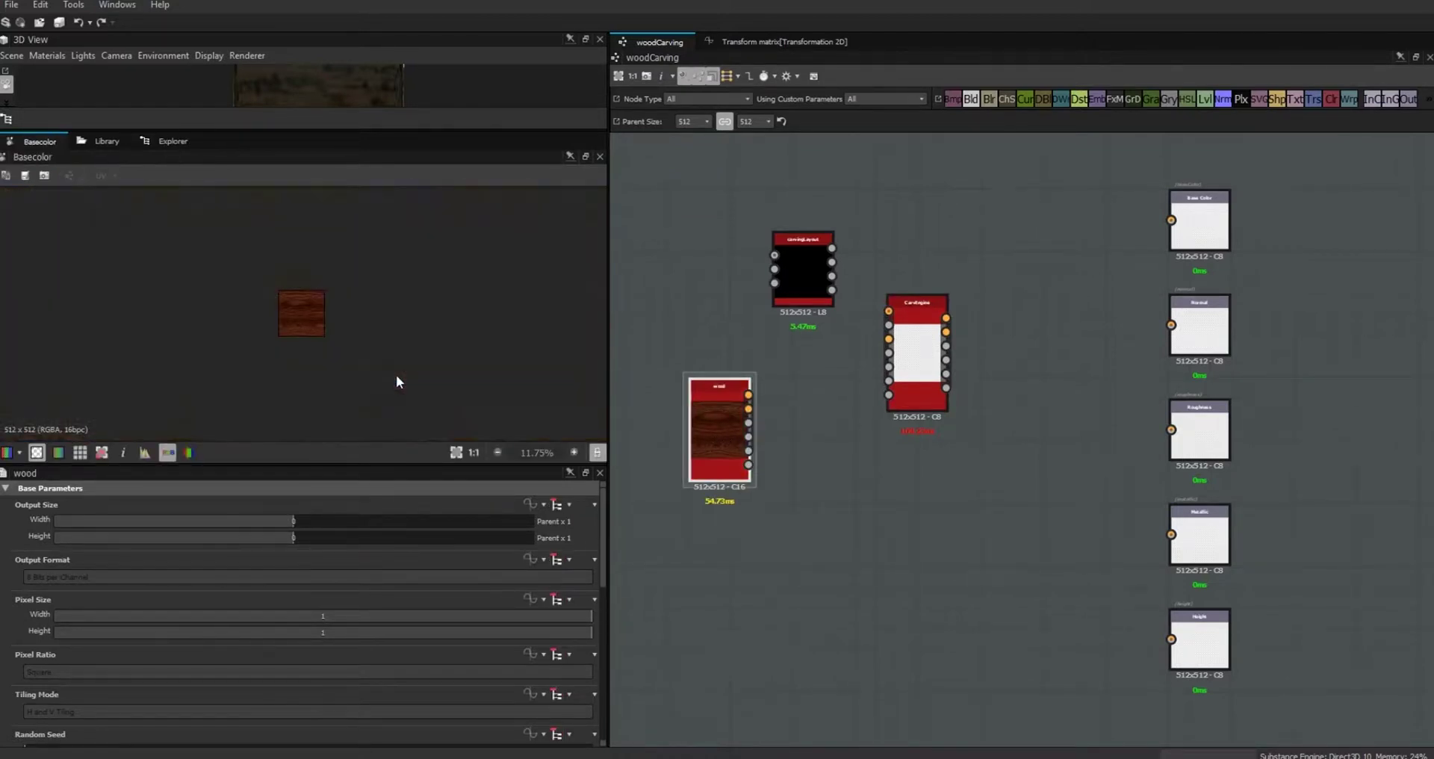
Set the woodCarving graph's parent size to 2048 x 2048
left_click(707, 122)
left_click(692, 221)
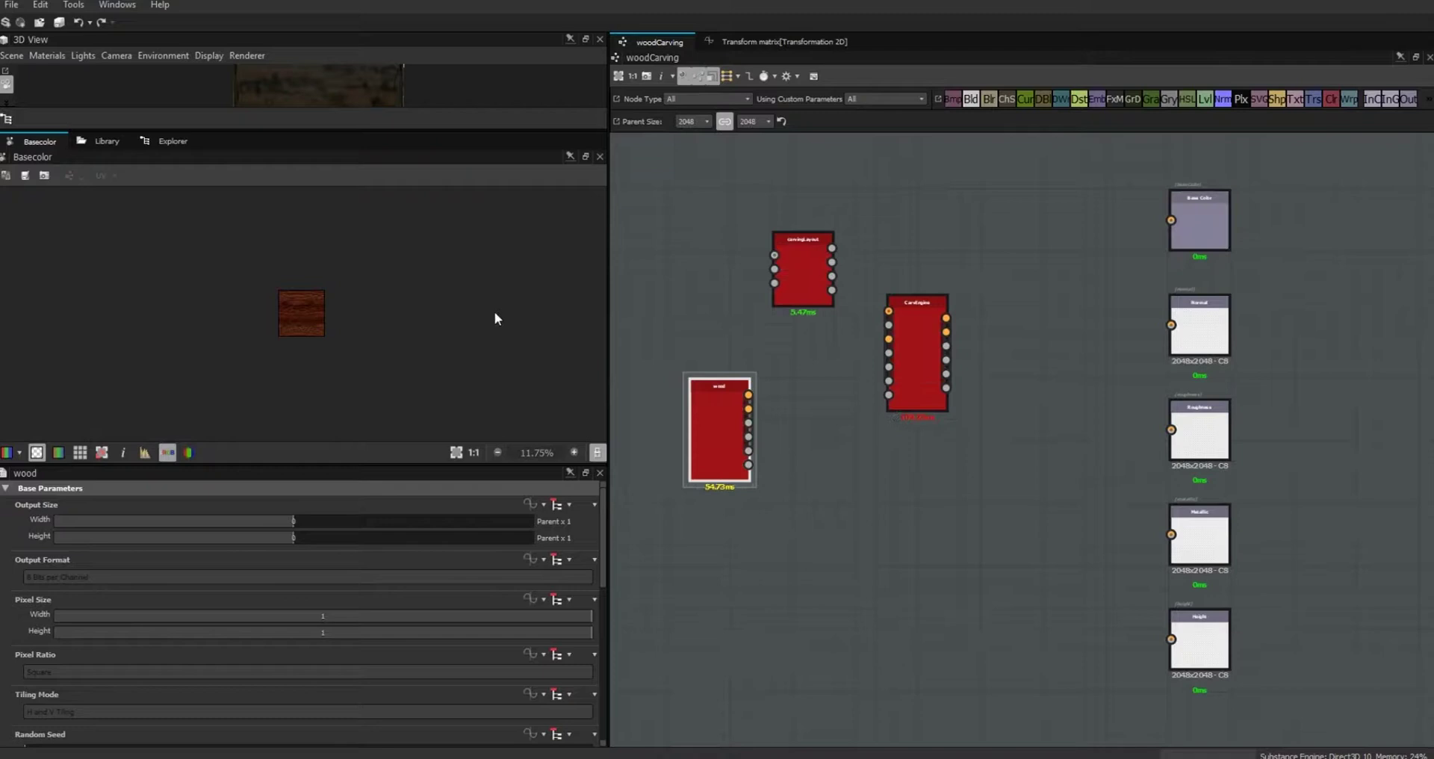
scroll(351, 300, "up", 3)
scroll(459, 324, "down", 1)
Move the carvingLayout node aside and connect all of the wood node's outputs to the matching CarvEngine inputs
left_click_drag(803, 272, 740, 230)
left_click_drag(748, 395, 887, 320)
scroll(852, 403, "up", 2)
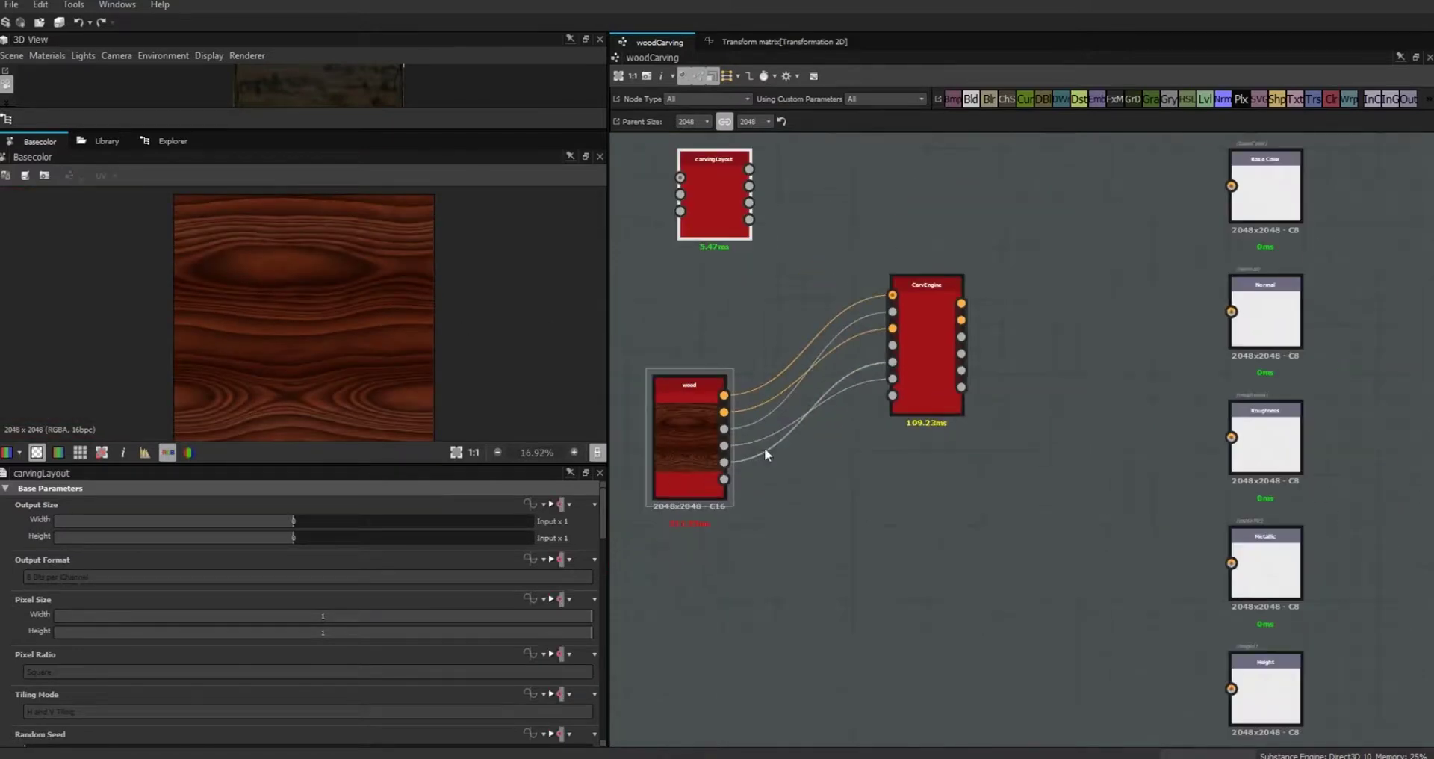
left_click_drag(744, 474, 724, 479)
Place the wood node above carvingLayout and try linking the carving output to CarvEngine's carvImage input
mouse_move(690, 447)
left_mouse_down()
mouse_move(714, 447)
mouse_move(703, 458)
left_mouse_up()
left_click_drag(709, 173, 809, 626)
left_click_drag(705, 444, 716, 282)
left_click_drag(797, 637, 697, 536)
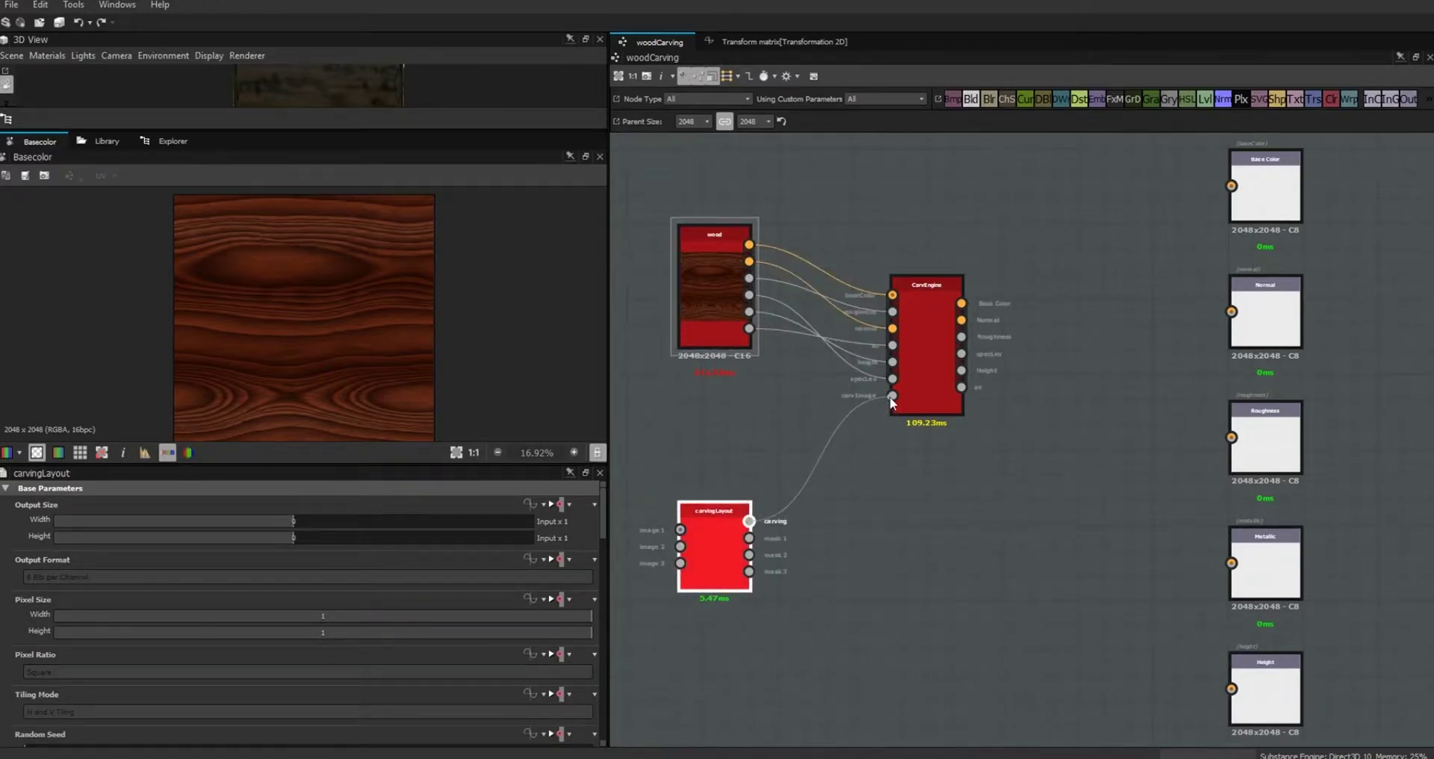
left_click_drag(891, 397, 819, 459)
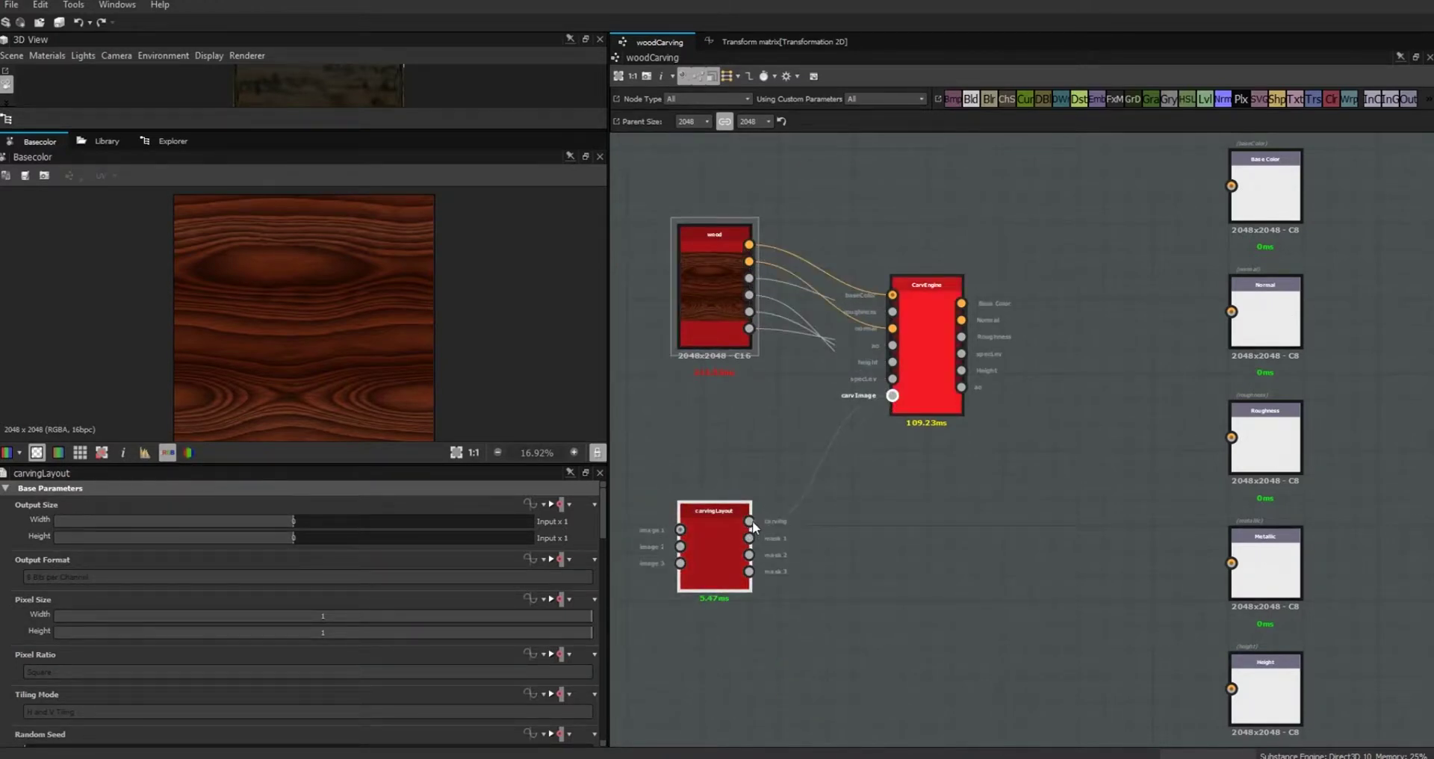
Add a Transformation 2D node fed by carvingLayout's carving output and dock it to CarvEngine's carvImage input
scroll(810, 493, "up", 3)
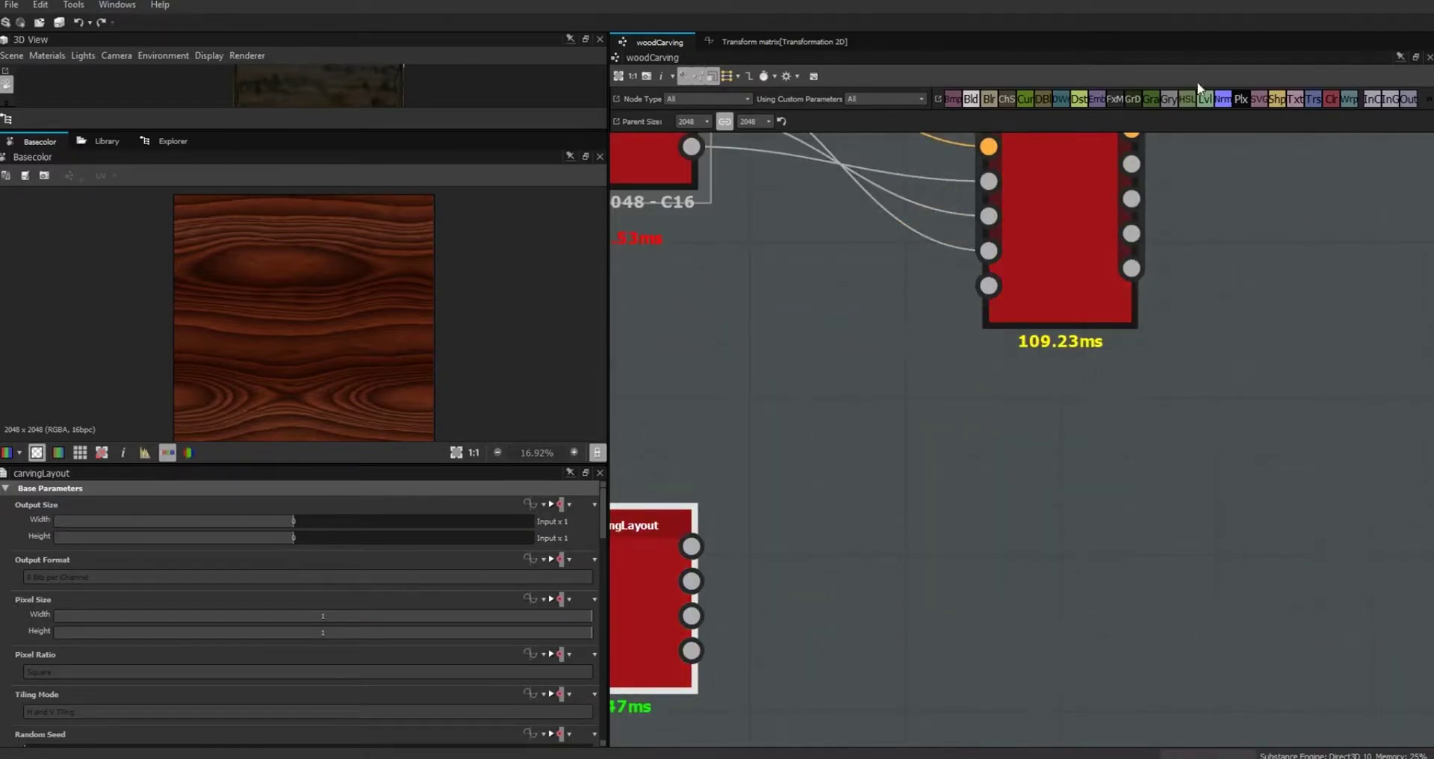
left_click_drag(917, 400, 916, 402)
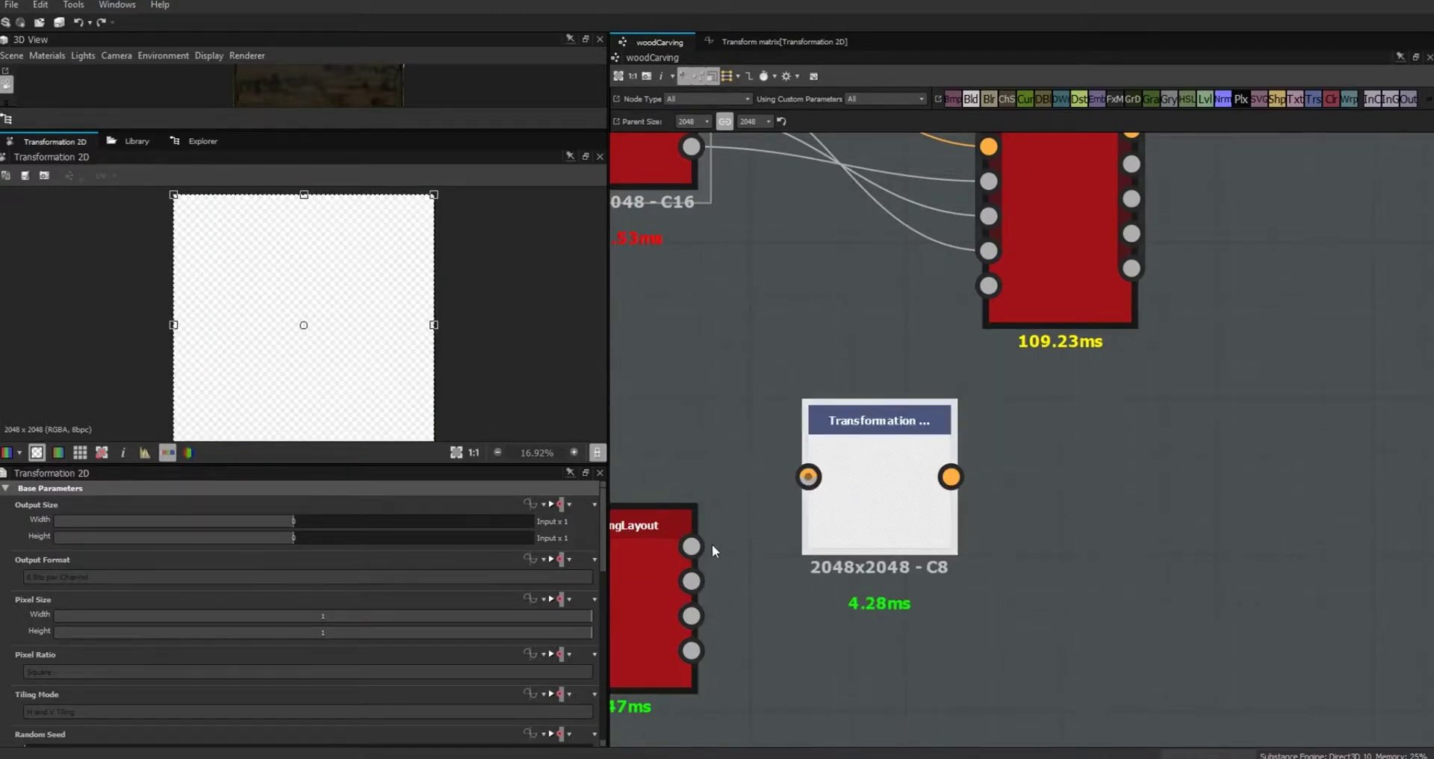
left_click_drag(692, 546, 808, 478)
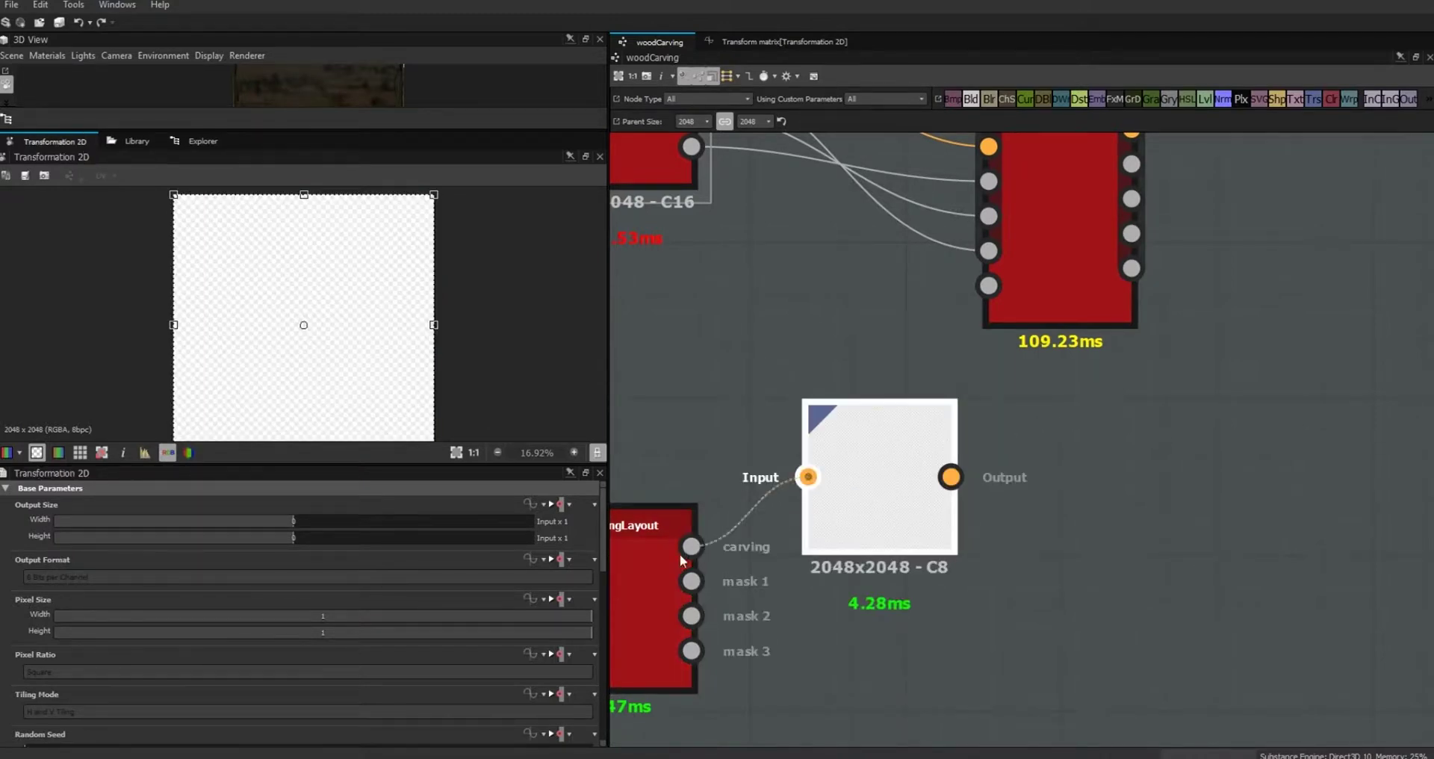
left_click_drag(875, 288, 988, 285)
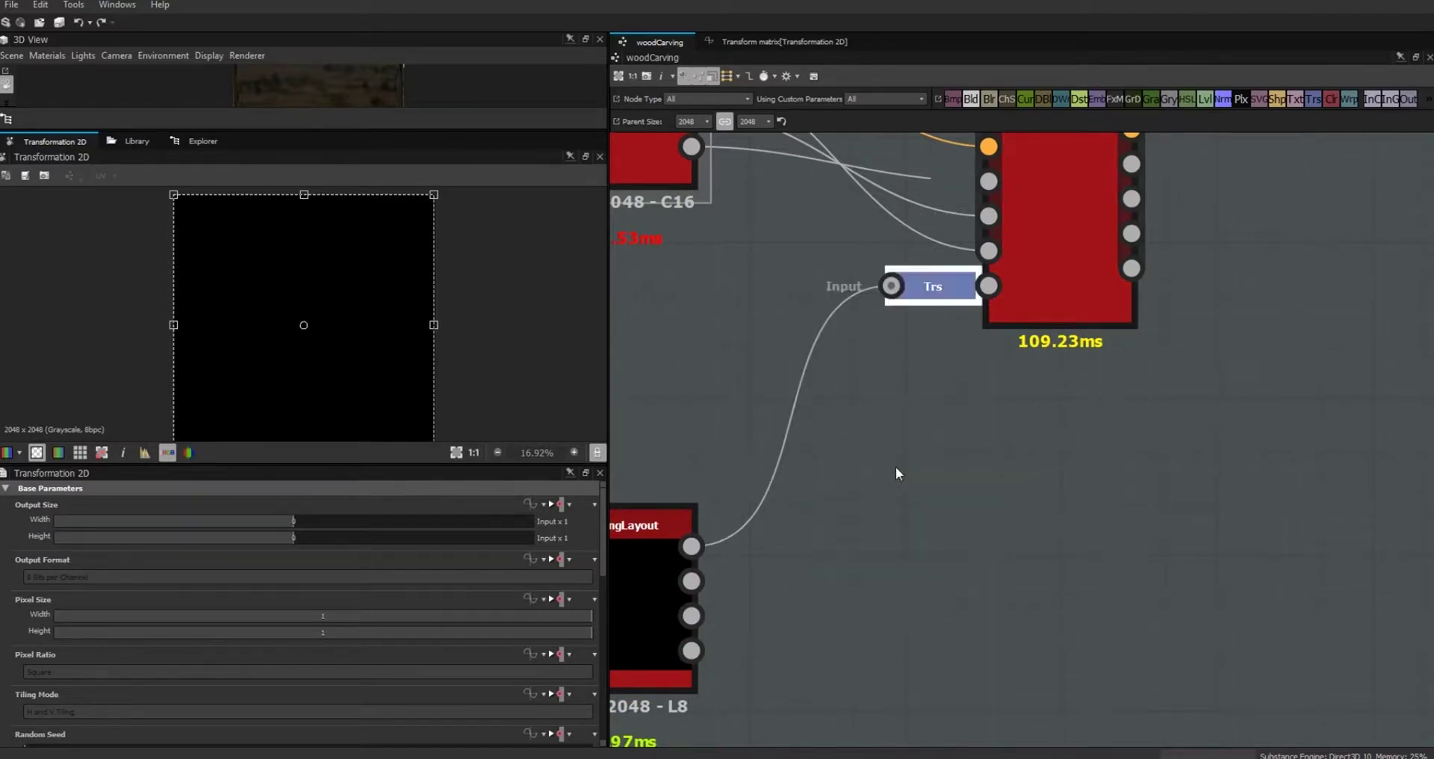
scroll(963, 301, "down", 5)
Move the wood and carvingLayout nodes closer to CarvEngine, leaving the wood node selected
left_click_drag(822, 193, 866, 203)
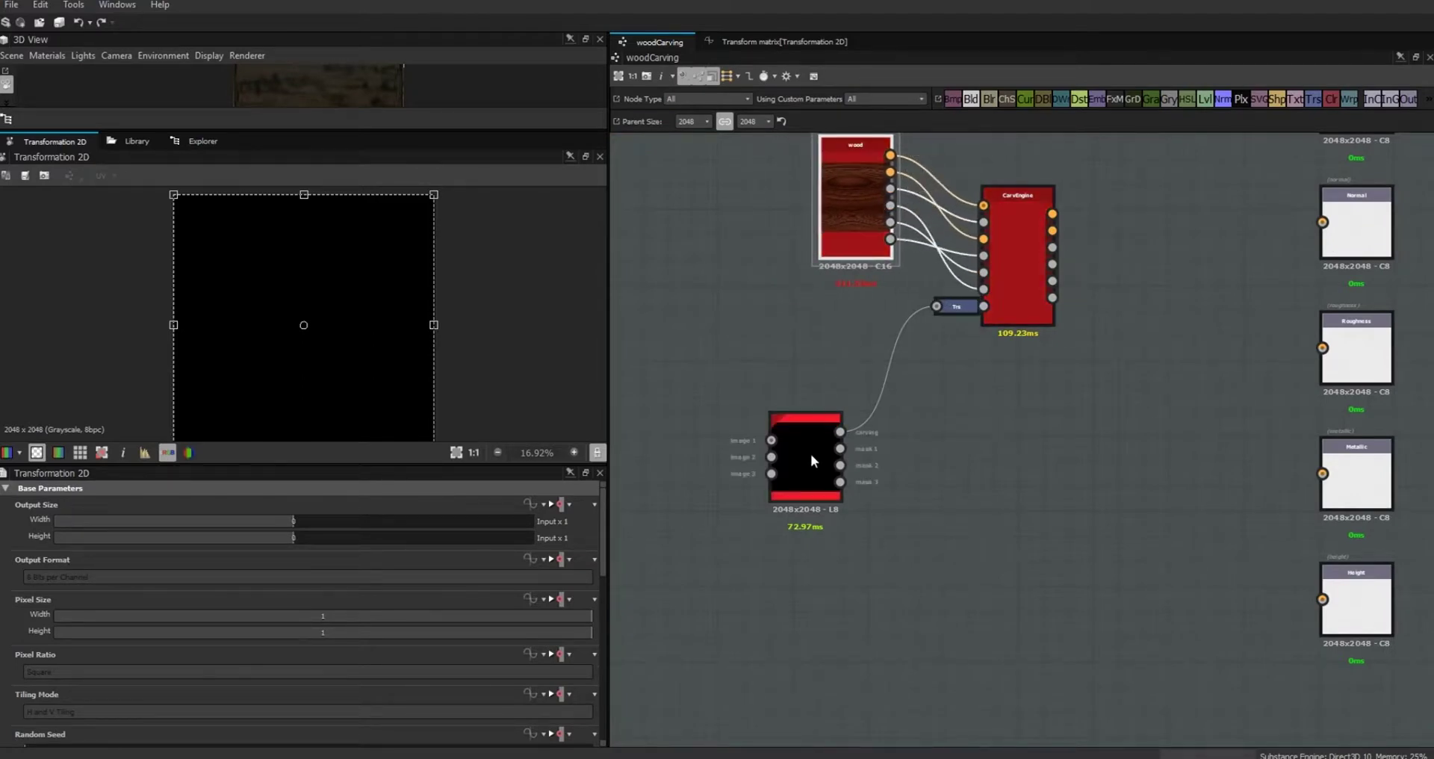
left_click_drag(813, 446, 849, 439)
middle_click_drag(1015, 396, 1055, 558)
left_click(890, 340)
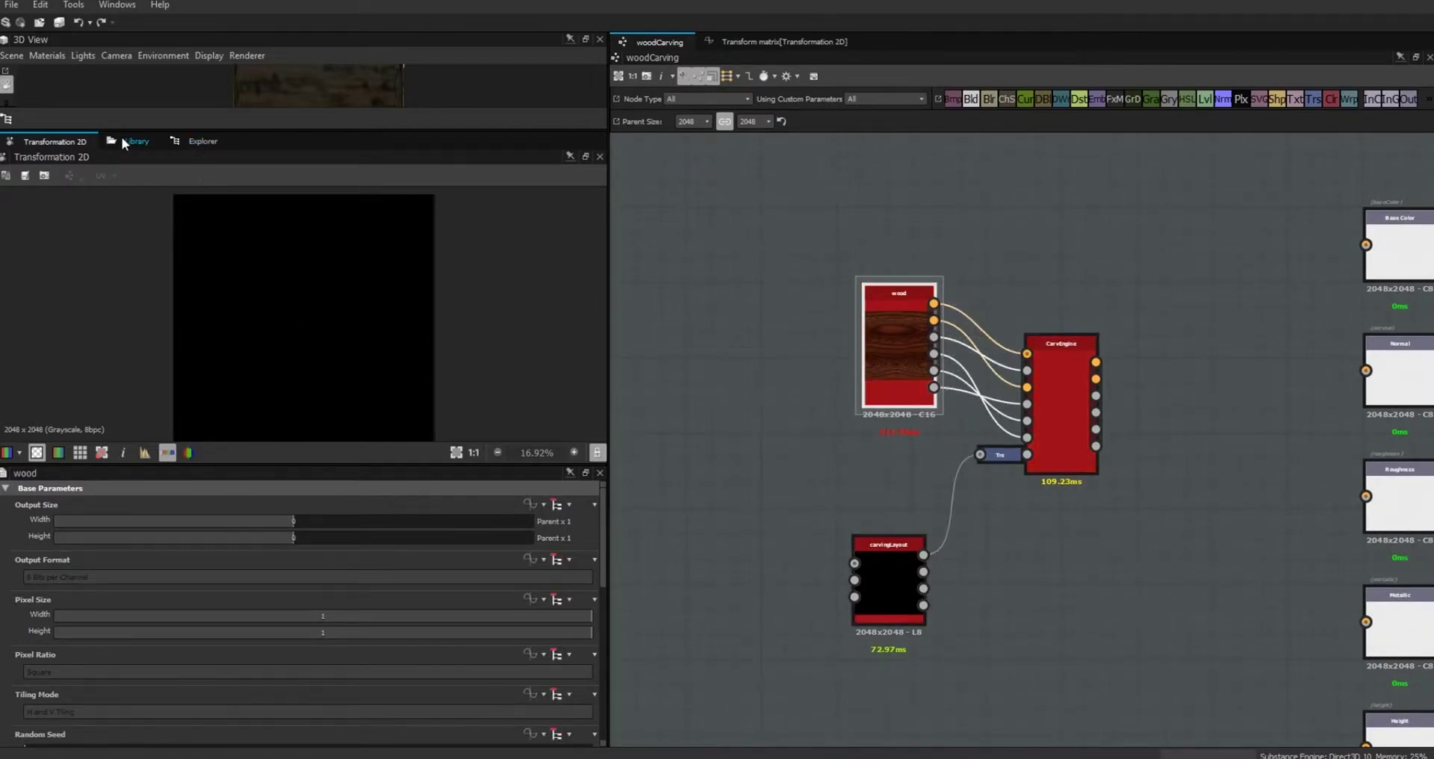
Bring the carvingMask3, carvingMask2 and carvingMask1 images from the library into the graph as linked bitmap resources
left_click(125, 142)
left_click_drag(604, 291, 601, 279)
left_click_drag(225, 411, 685, 567)
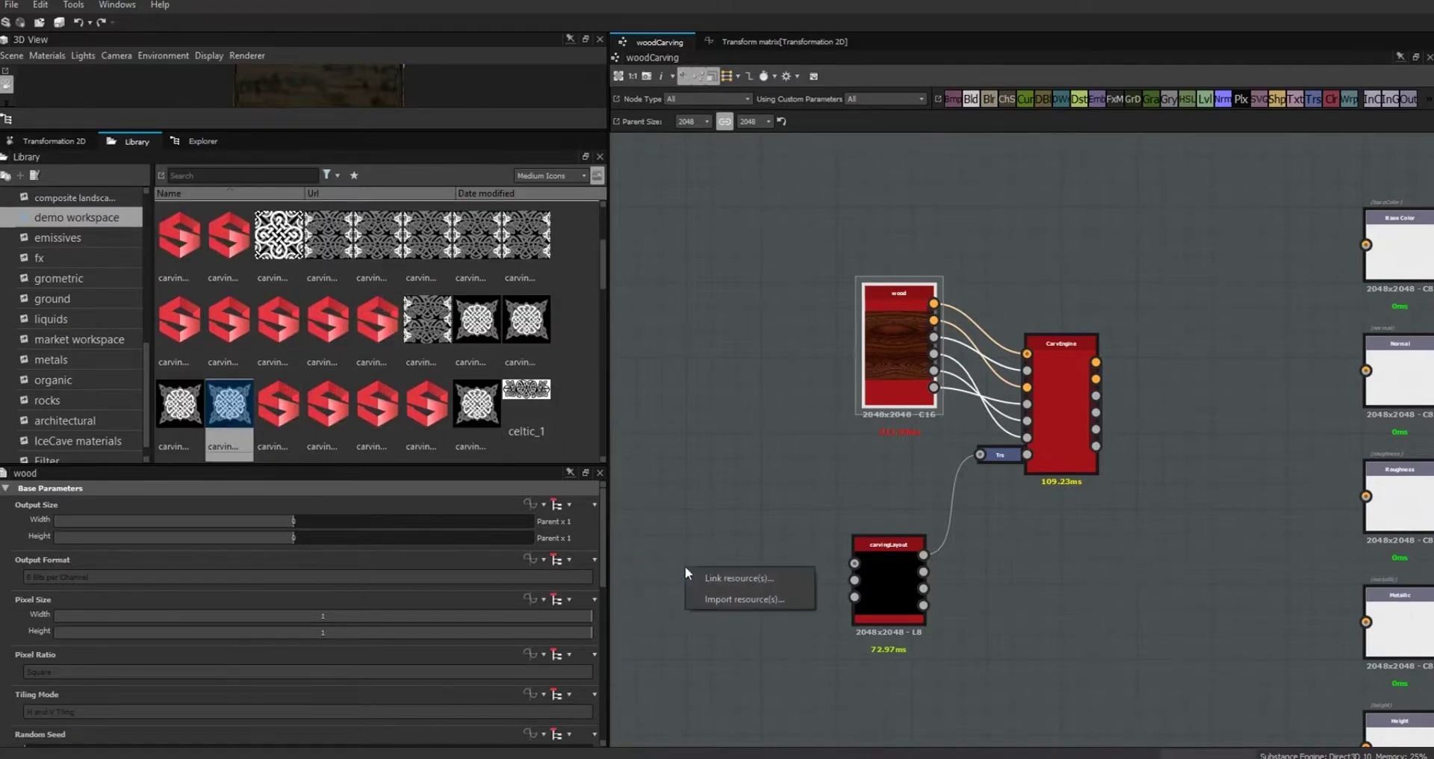
left_click(740, 578)
left_click(126, 142)
left_click_drag(227, 399, 688, 377)
left_click(729, 387)
left_click(123, 142)
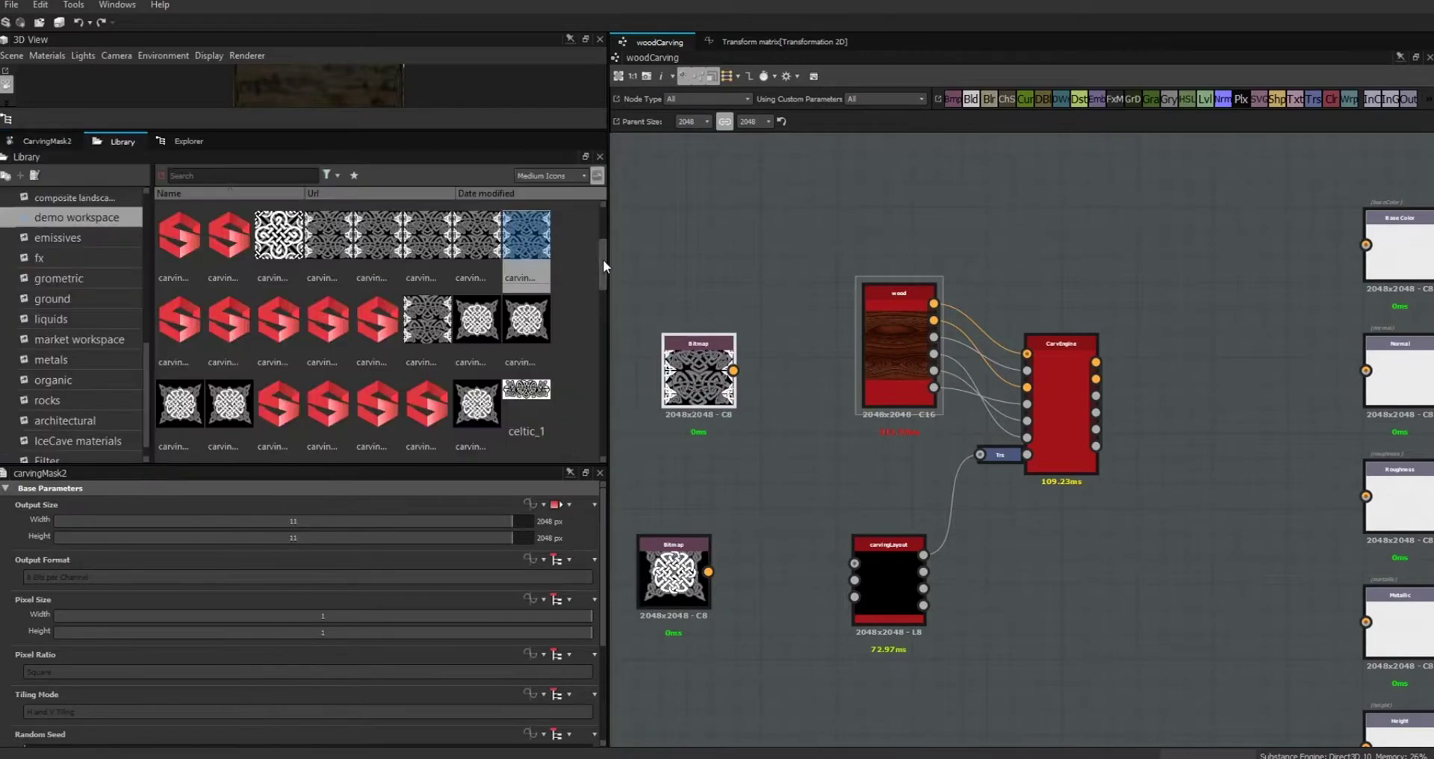
left_click_drag(603, 258, 602, 246)
left_click_drag(430, 313, 710, 248)
left_click(754, 257)
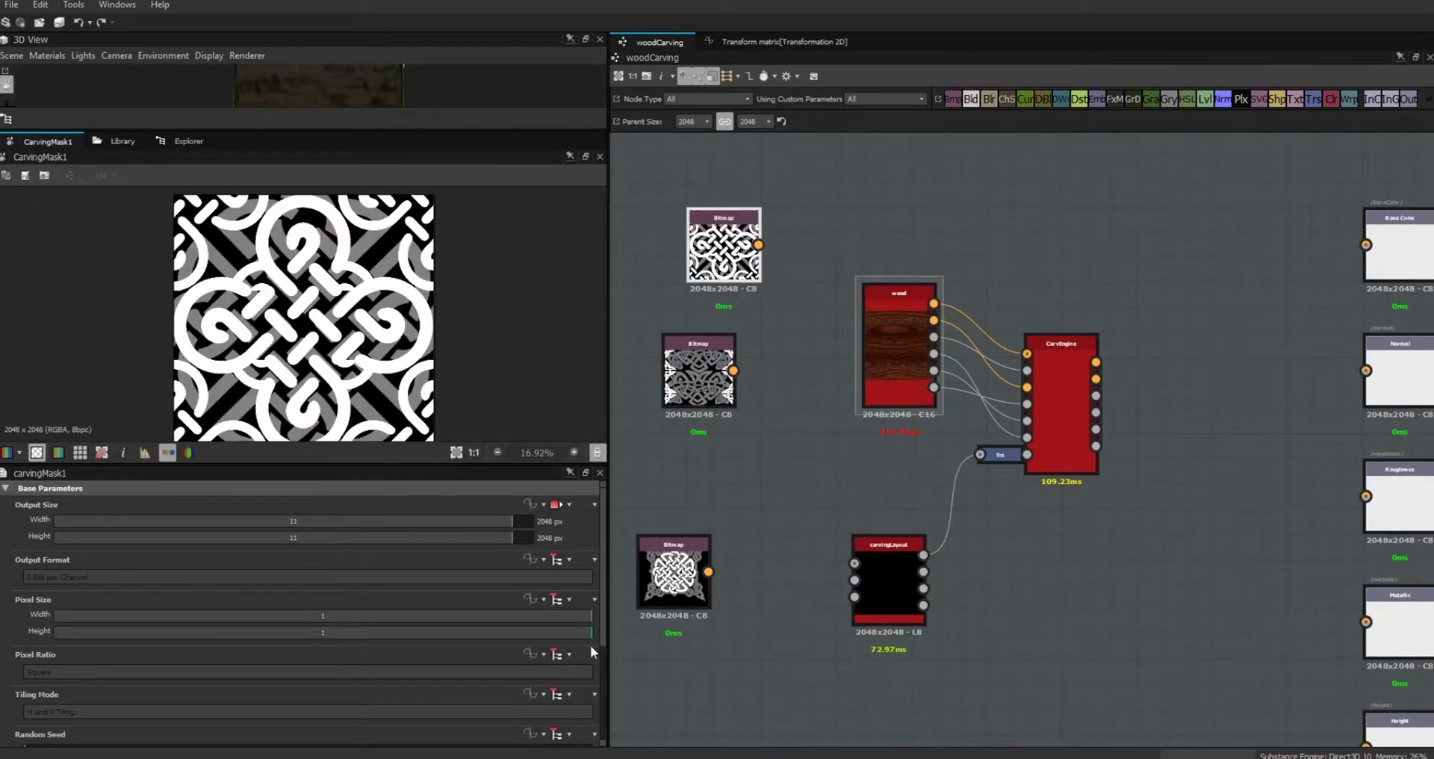
Set the color mode of all three carving mask bitmaps to Grayscale
scroll(590, 644, "down", 5)
left_click(701, 369)
left_click(557, 657)
left_click(676, 577)
left_click(560, 657)
Stack the three bitmaps beside carvingLayout and connect carvingMask3, carvingMask2 and carvingMask1 to its image 1, 2 and 3 inputs
left_click_drag(675, 582, 727, 522)
left_click(701, 369)
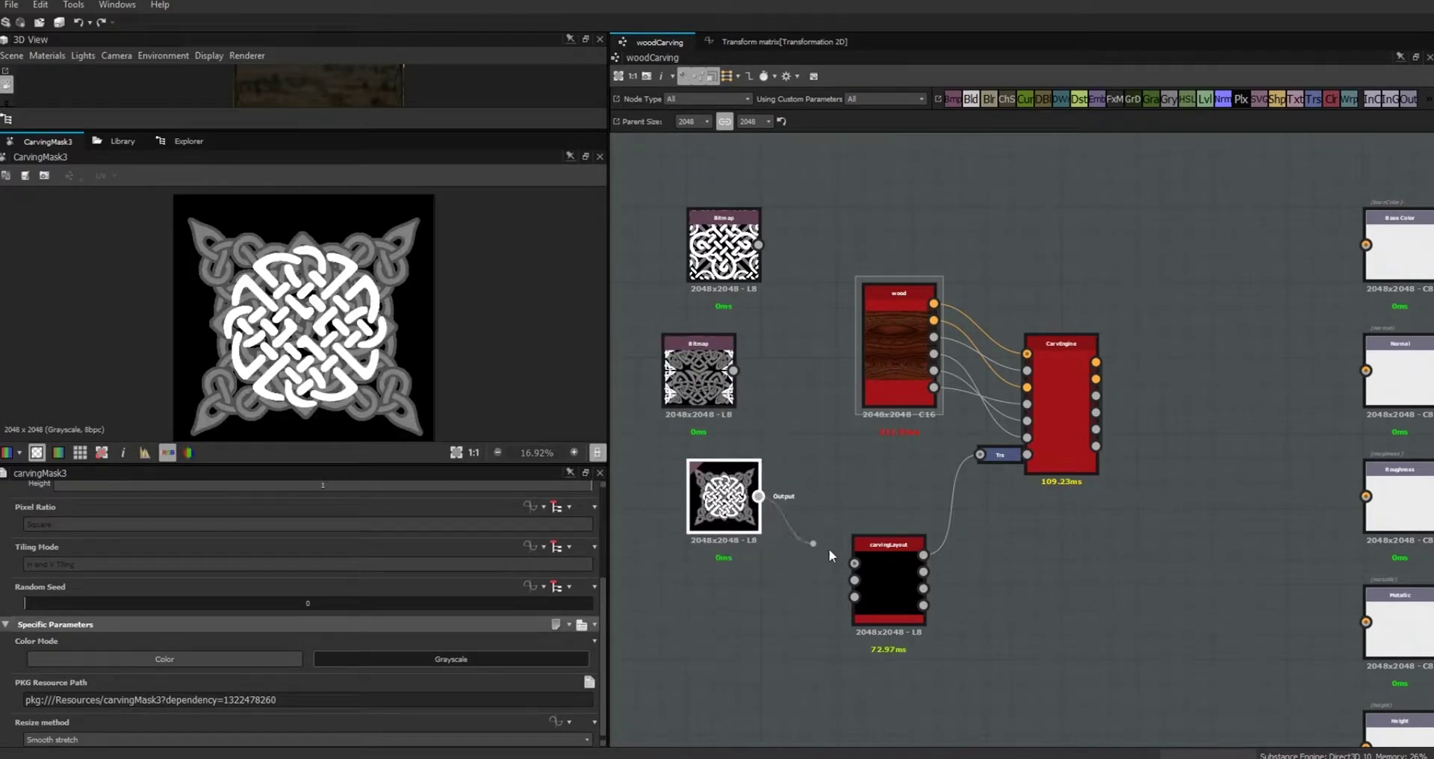
left_click_drag(857, 566, 856, 565)
left_click_drag(735, 496, 785, 521)
left_click_drag(708, 370, 742, 640)
left_click_drag(911, 583, 910, 582)
left_click_drag(709, 662, 806, 636)
left_click_drag(778, 262, 829, 732)
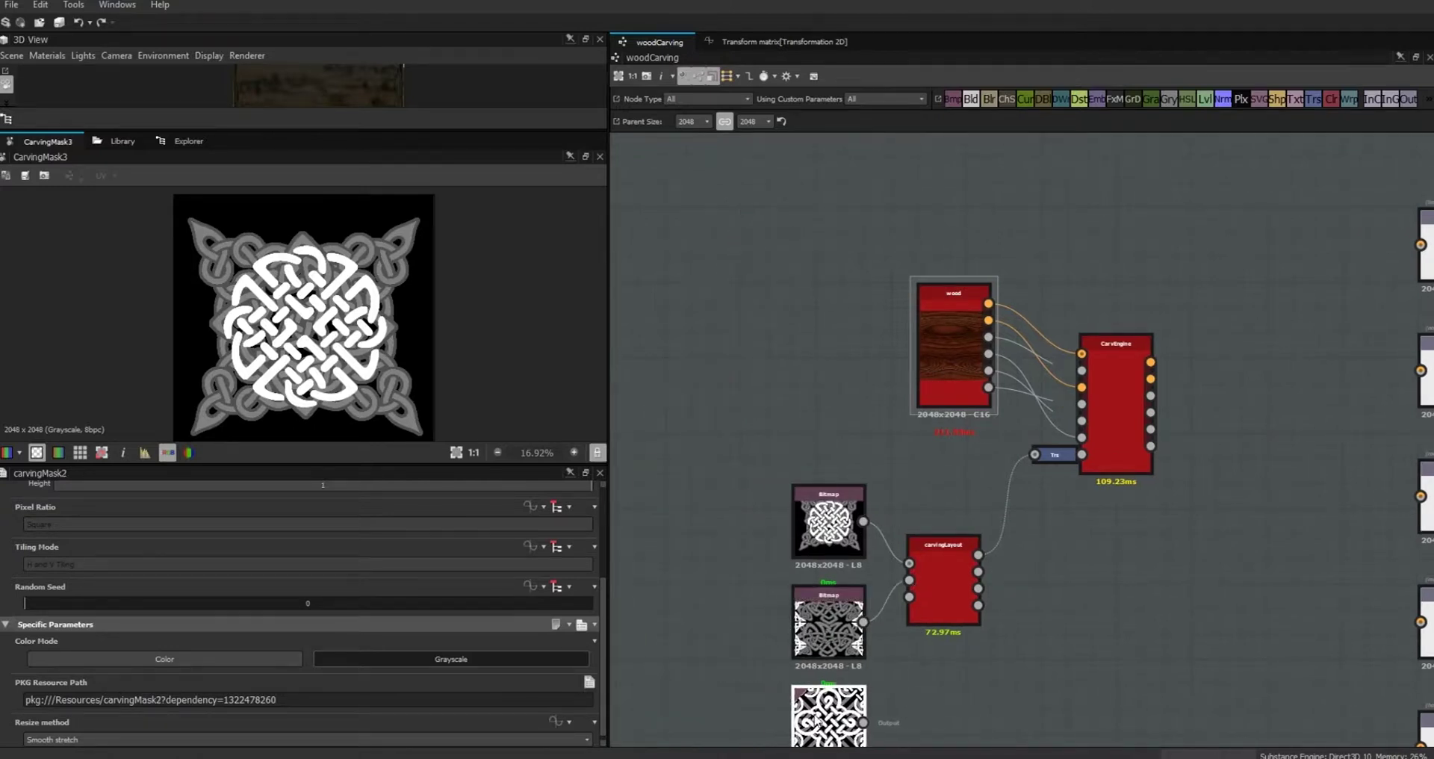
left_click_drag(898, 628, 909, 597)
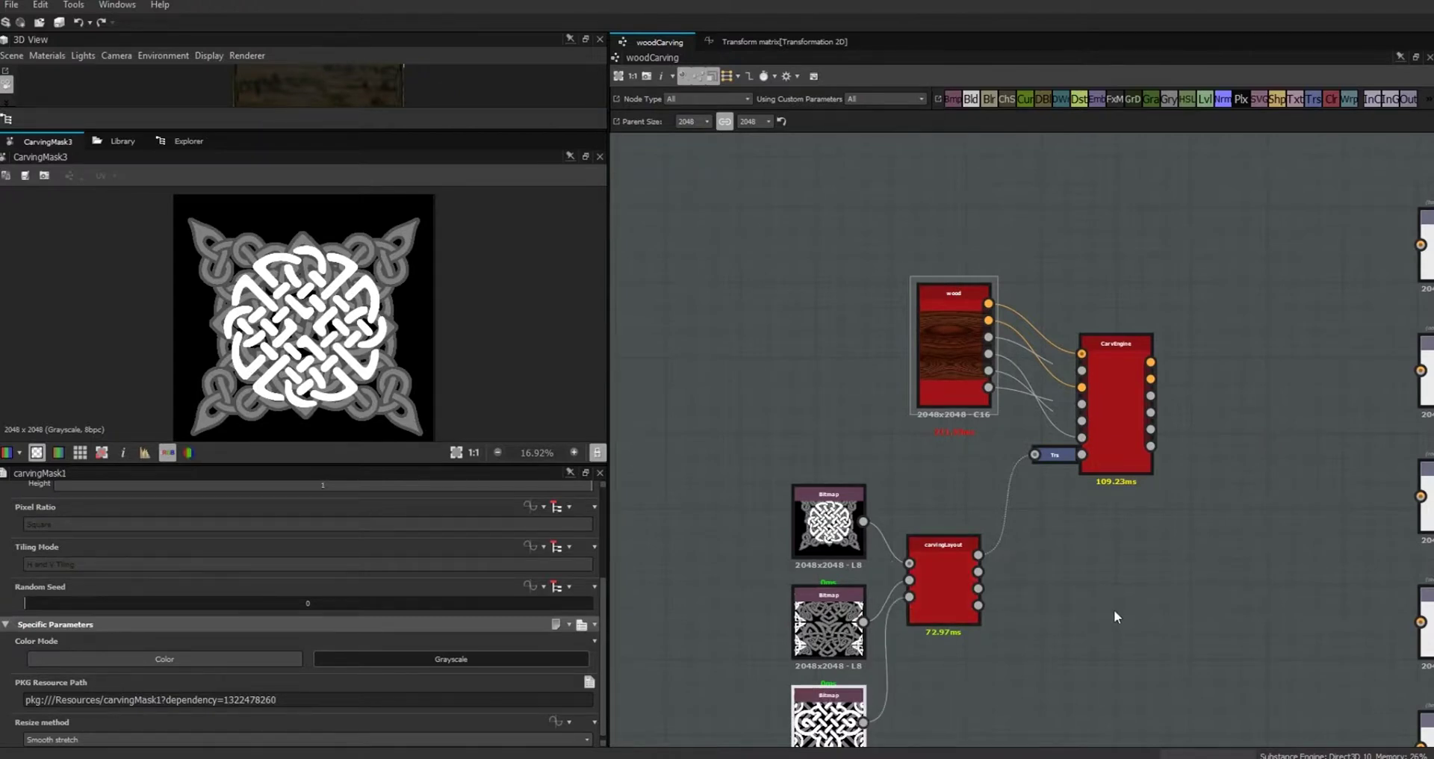
Find the CarvImageLayout graph in the library, add it below CarvEngine, and move the carvingLayout node out of the way
middle_click_drag(1102, 635, 948, 663)
scroll(944, 658, "up", 1)
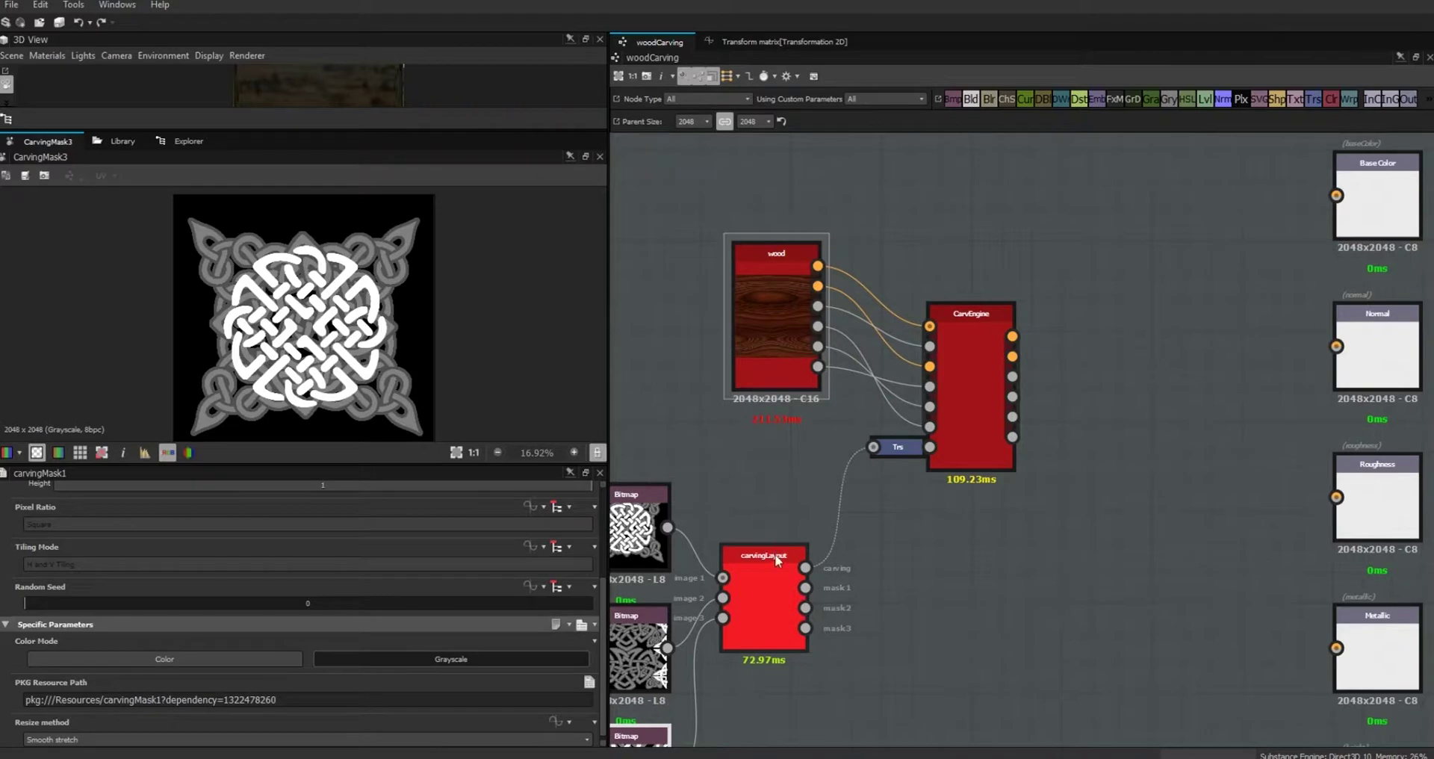
scroll(777, 589, "down", 1)
middle_click_drag(791, 584, 879, 555)
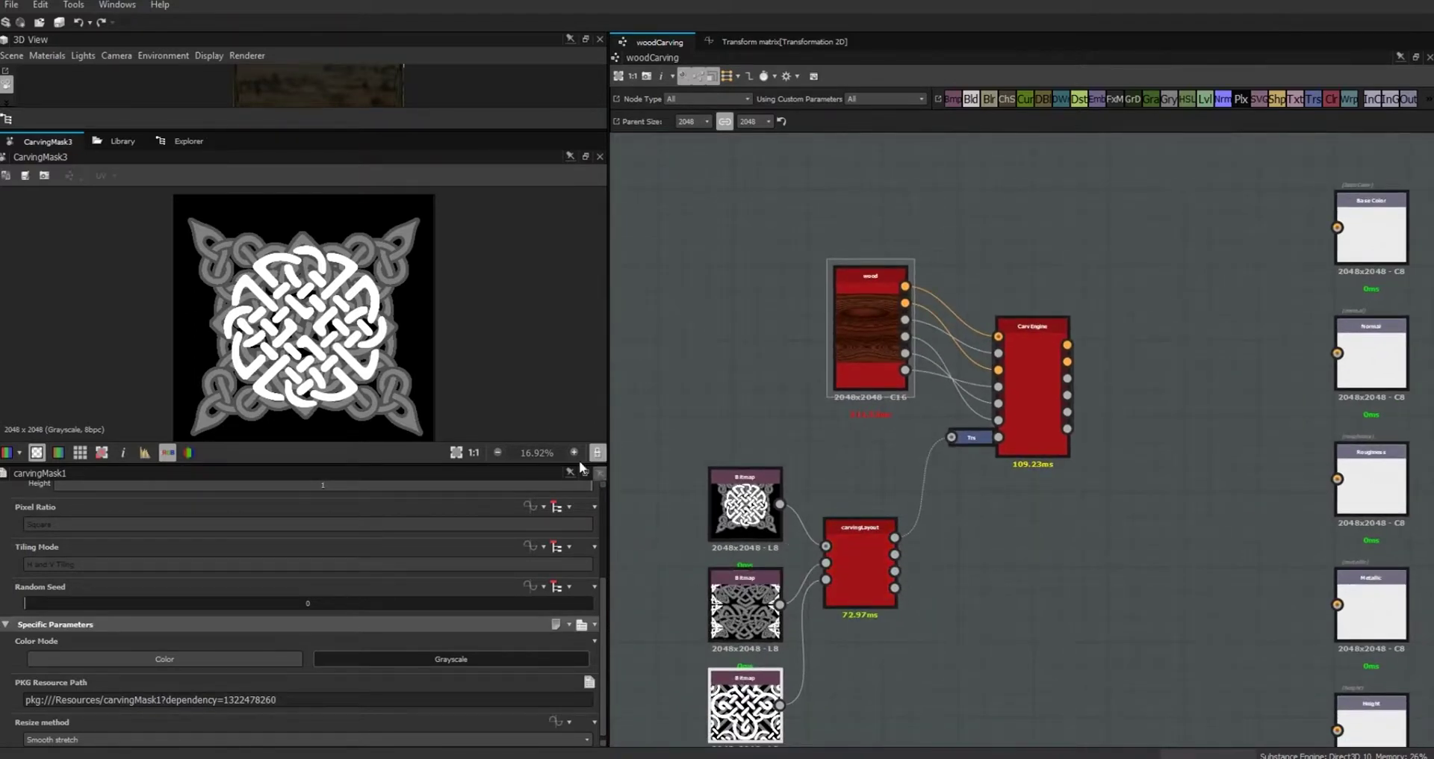
left_click(123, 142)
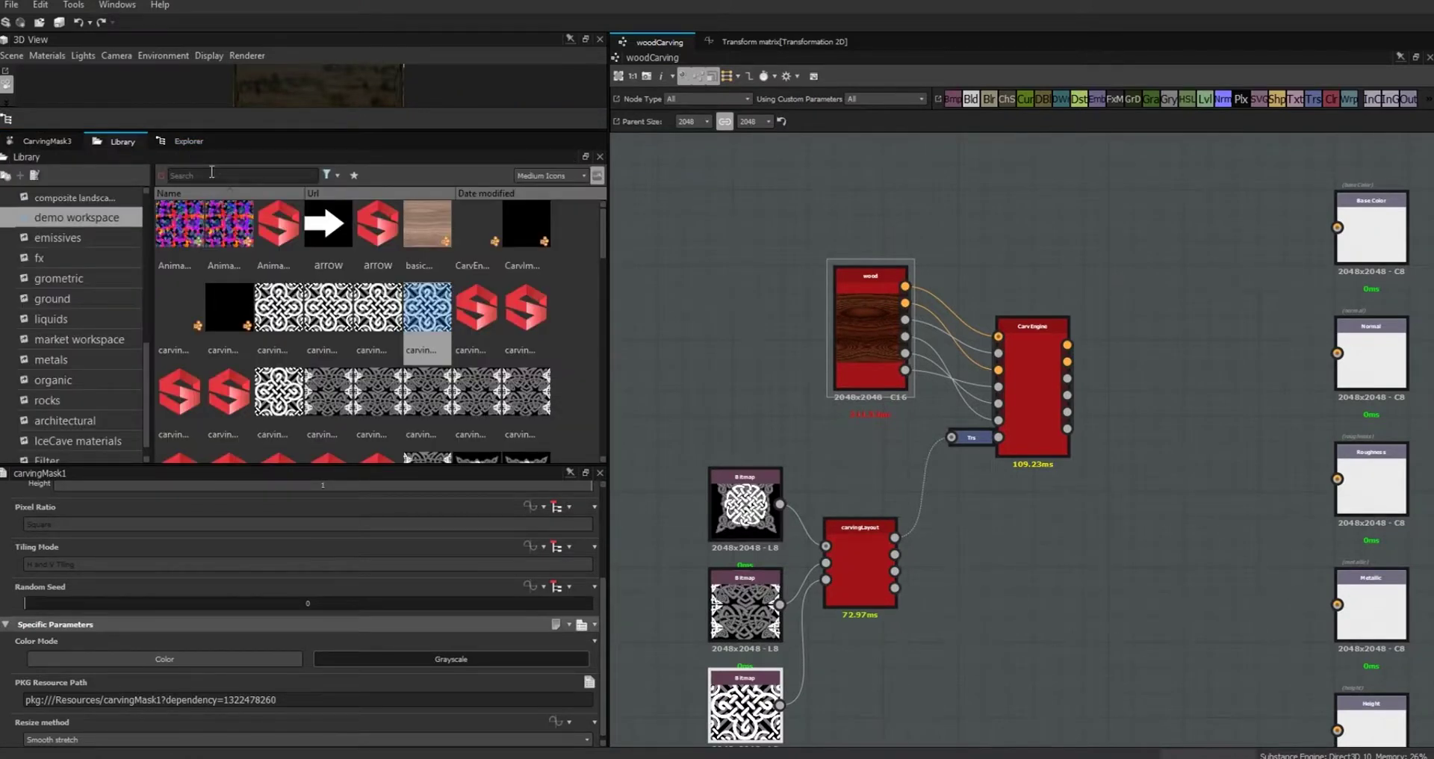
left_click(192, 173)
type("carvimag")
double_click(1054, 625)
left_click_drag(179, 228, 980, 603)
left_click_drag(879, 565, 865, 515)
Connect the three bitmaps to CarvImageLayout's image 1, 2 and 3 inputs and delete the carvingLayout node
left_click_drag(780, 505, 937, 588)
left_click_drag(780, 604, 936, 604)
left_click_drag(780, 705, 937, 622)
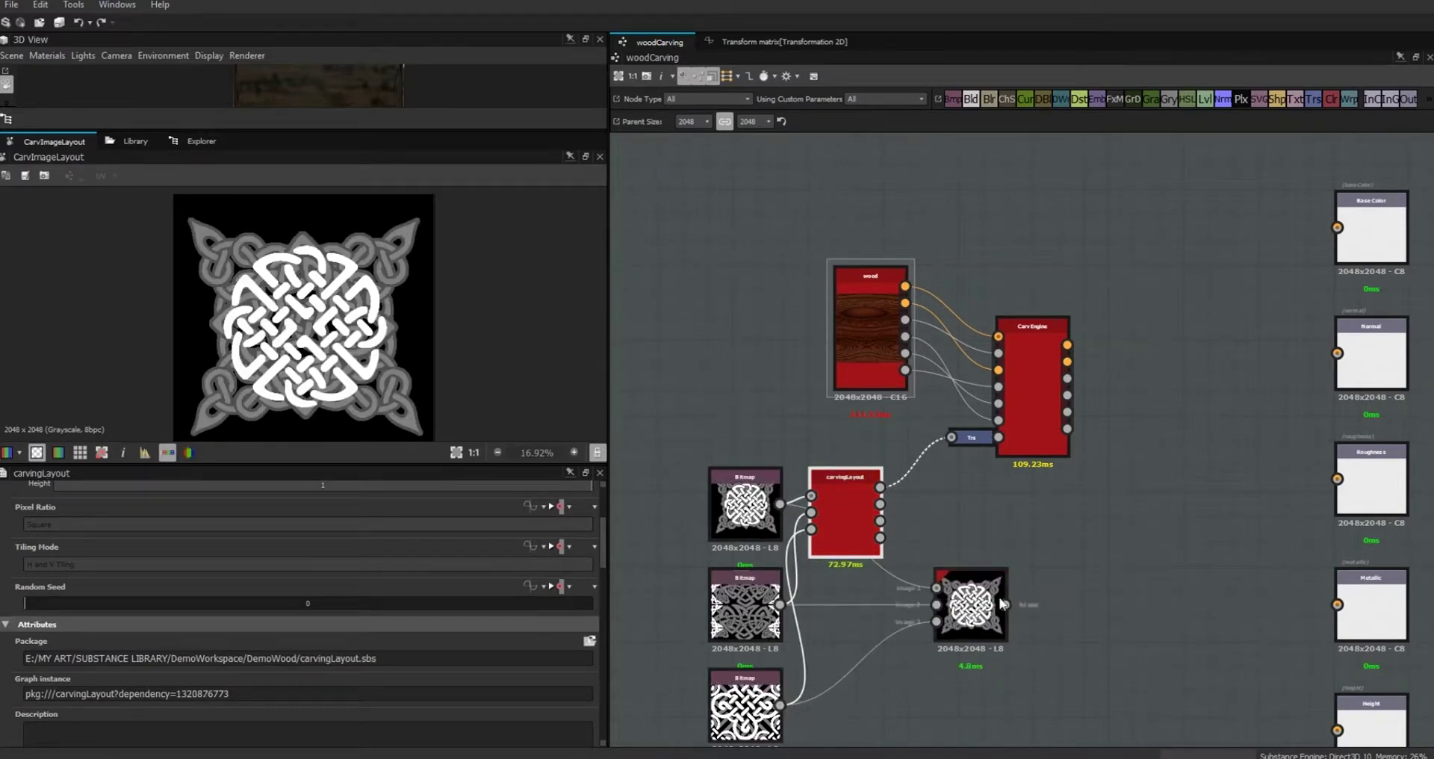
left_click(868, 521)
key("Delete")
Place CarvImageLayout so it feeds the Transformation 2D node, and connect CarvEngine to the Base Color, Normal, Roughness and Height outputs
left_click_drag(978, 533, 874, 609)
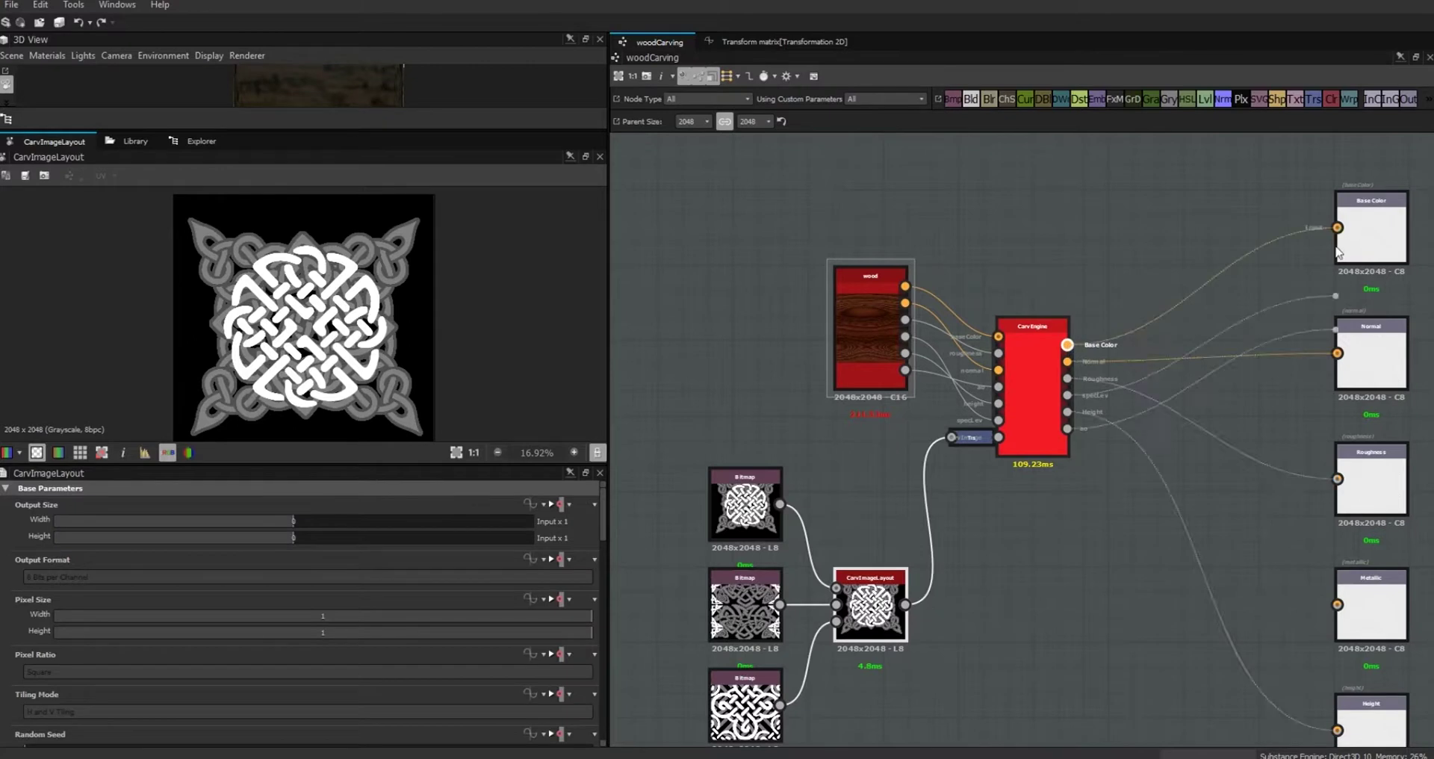
middle_click_drag(1202, 407, 1028, 301)
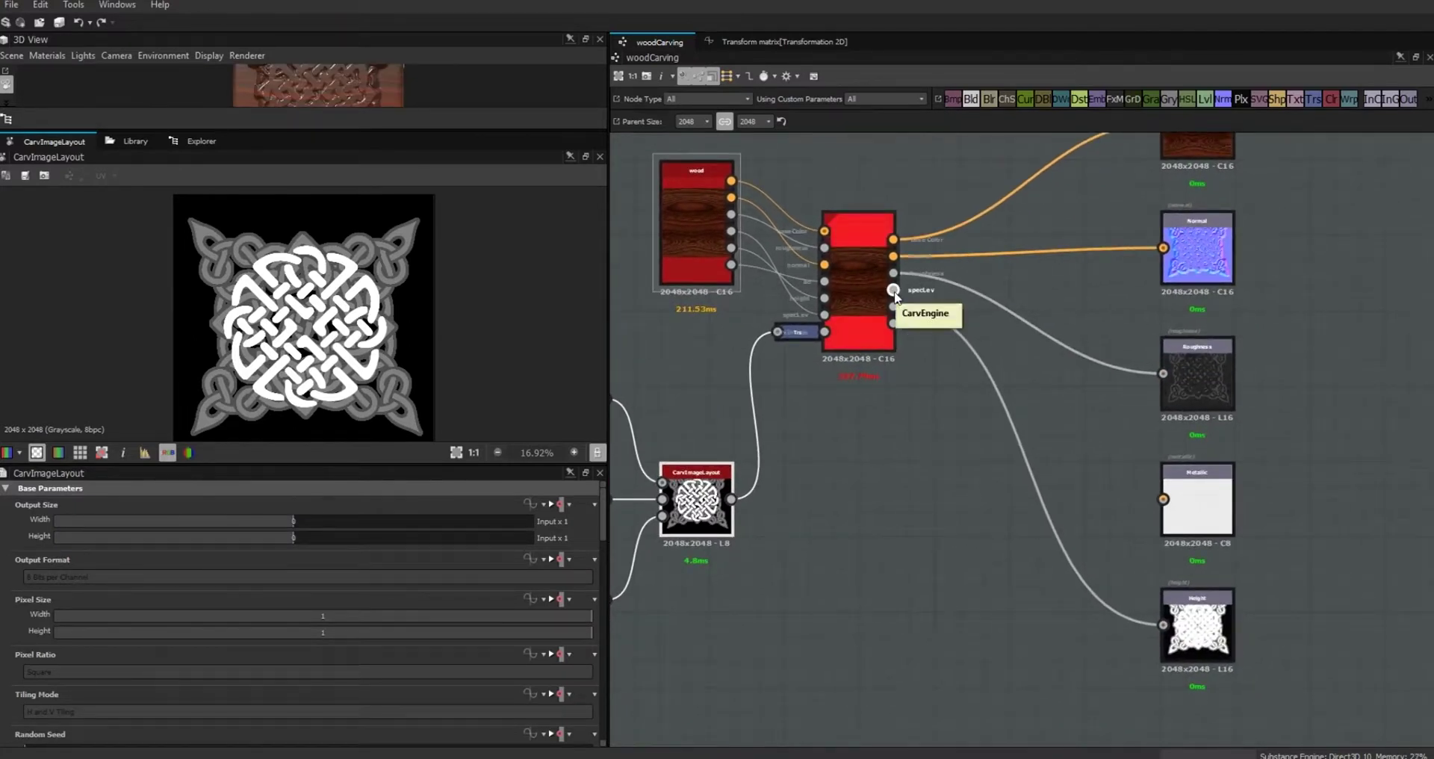
Change the Metallic output node's usage to specularLevel
left_click(1211, 517)
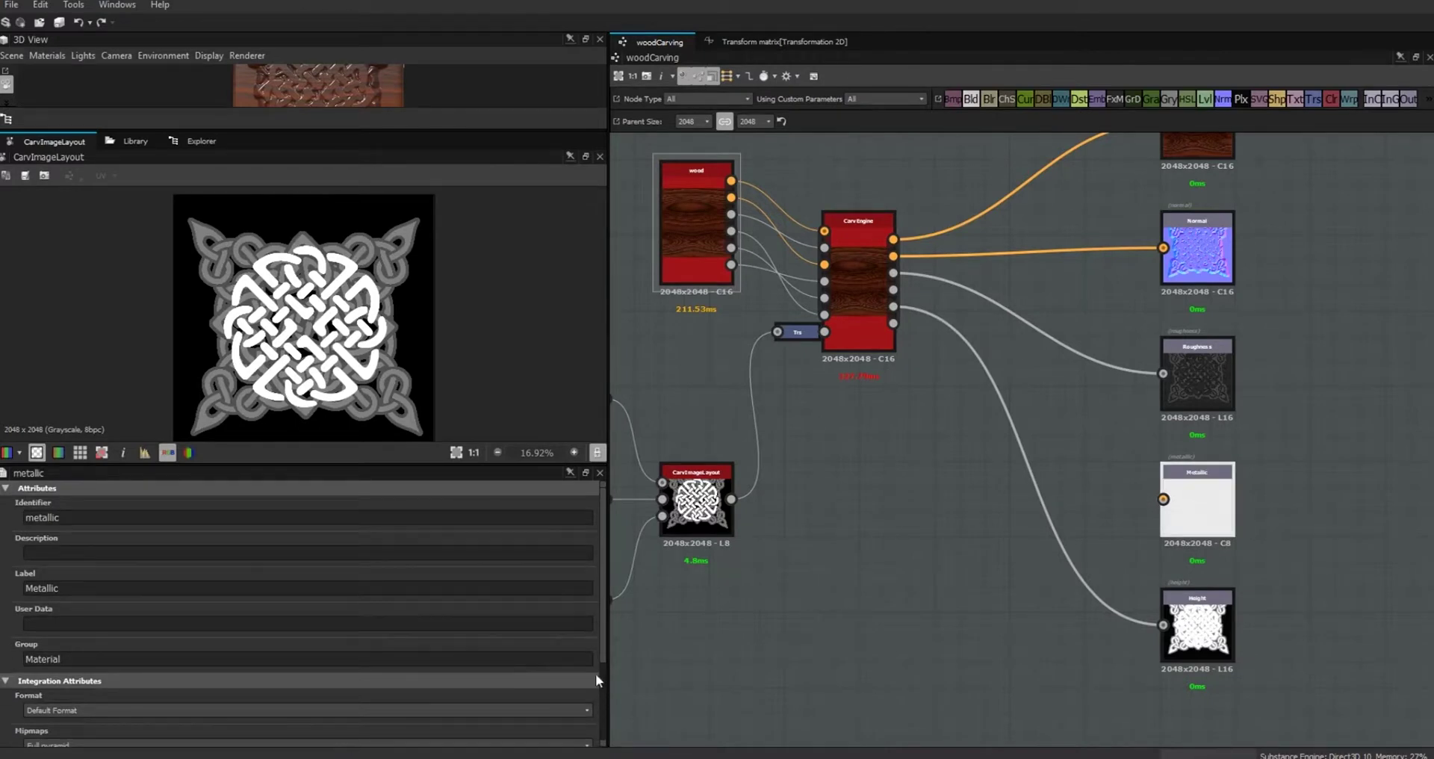
scroll(592, 660, "down", 3)
left_click(538, 665)
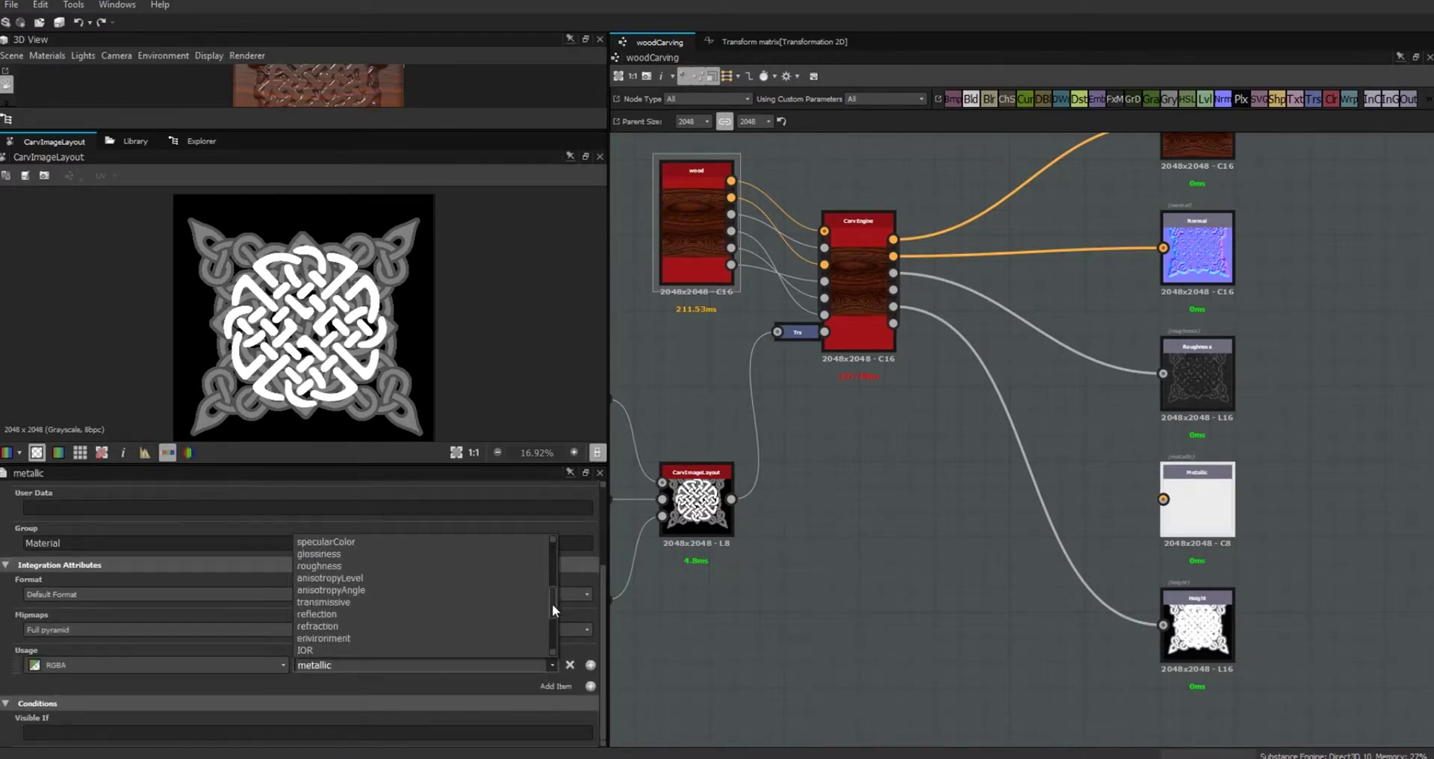
left_click(373, 557)
Rename the Metallic output's identifier and label to specLev and connect CarvEngine's specLev output to it
left_click_drag(603, 635, 602, 549)
double_click(97, 518)
type("specLev")
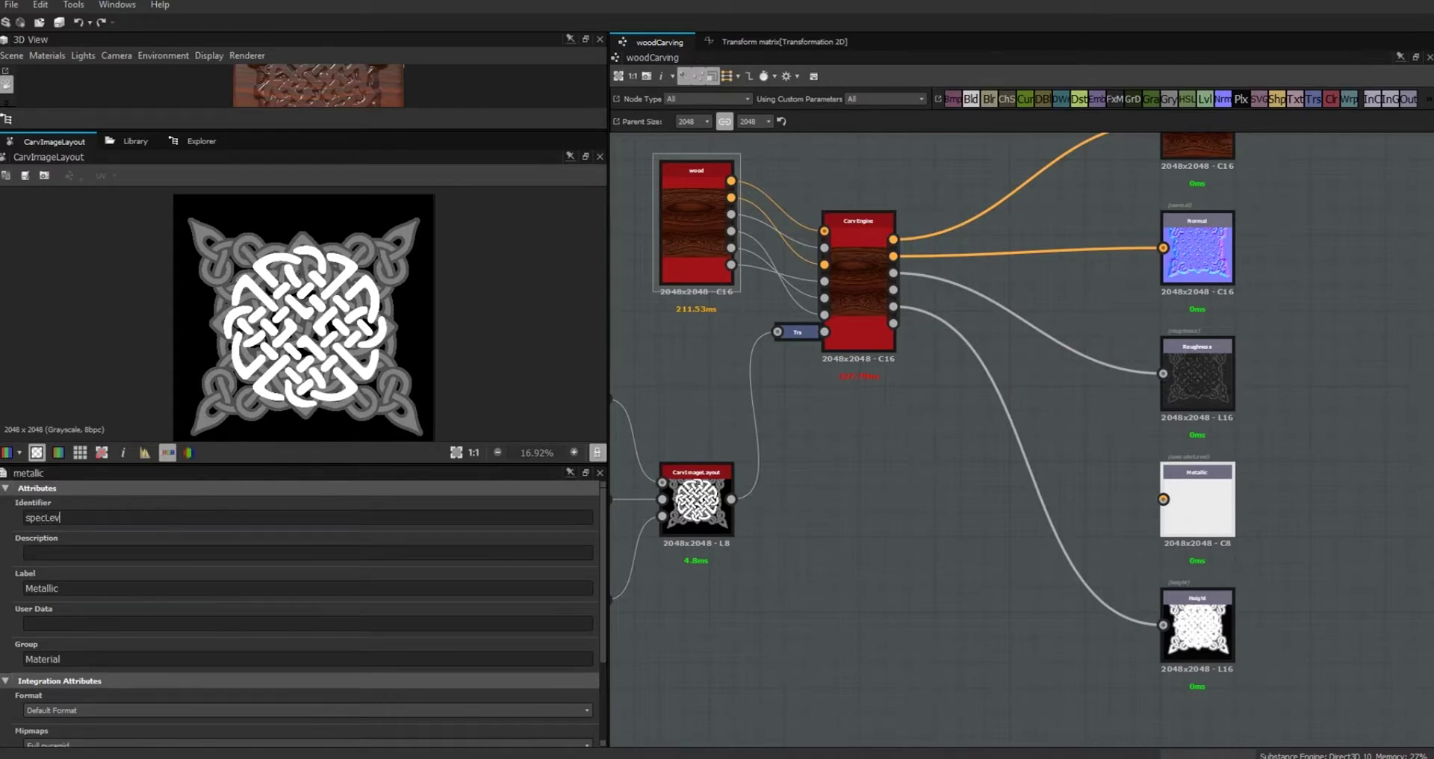
type("specLev")
left_click(1312, 366)
left_click_drag(893, 290, 1163, 499)
Add a new Output node aligned above the Base Color output
middle_click_drag(1319, 375, 1275, 653)
right_click(1119, 227)
mouse_move(1136, 236)
left_click(1076, 701)
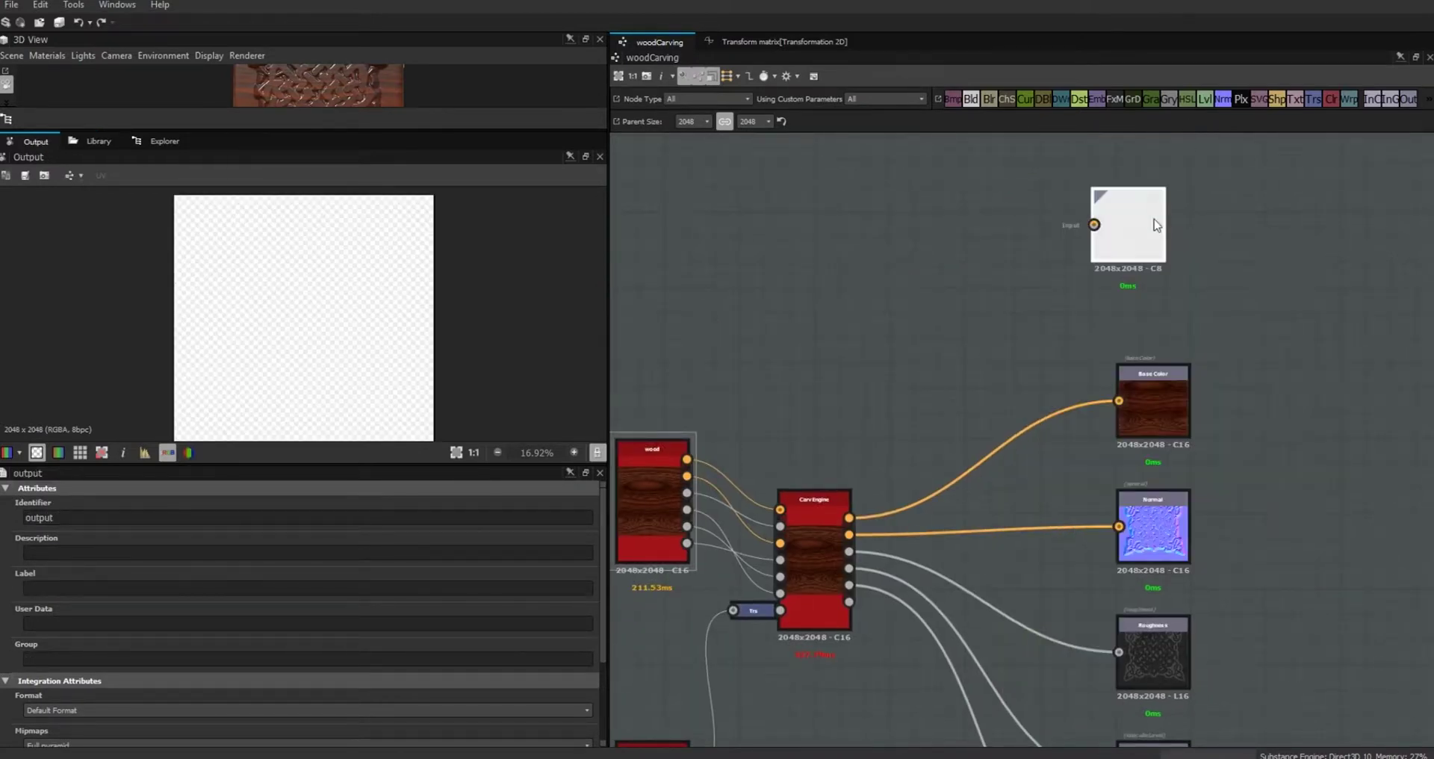
left_click_drag(1154, 220, 1164, 228)
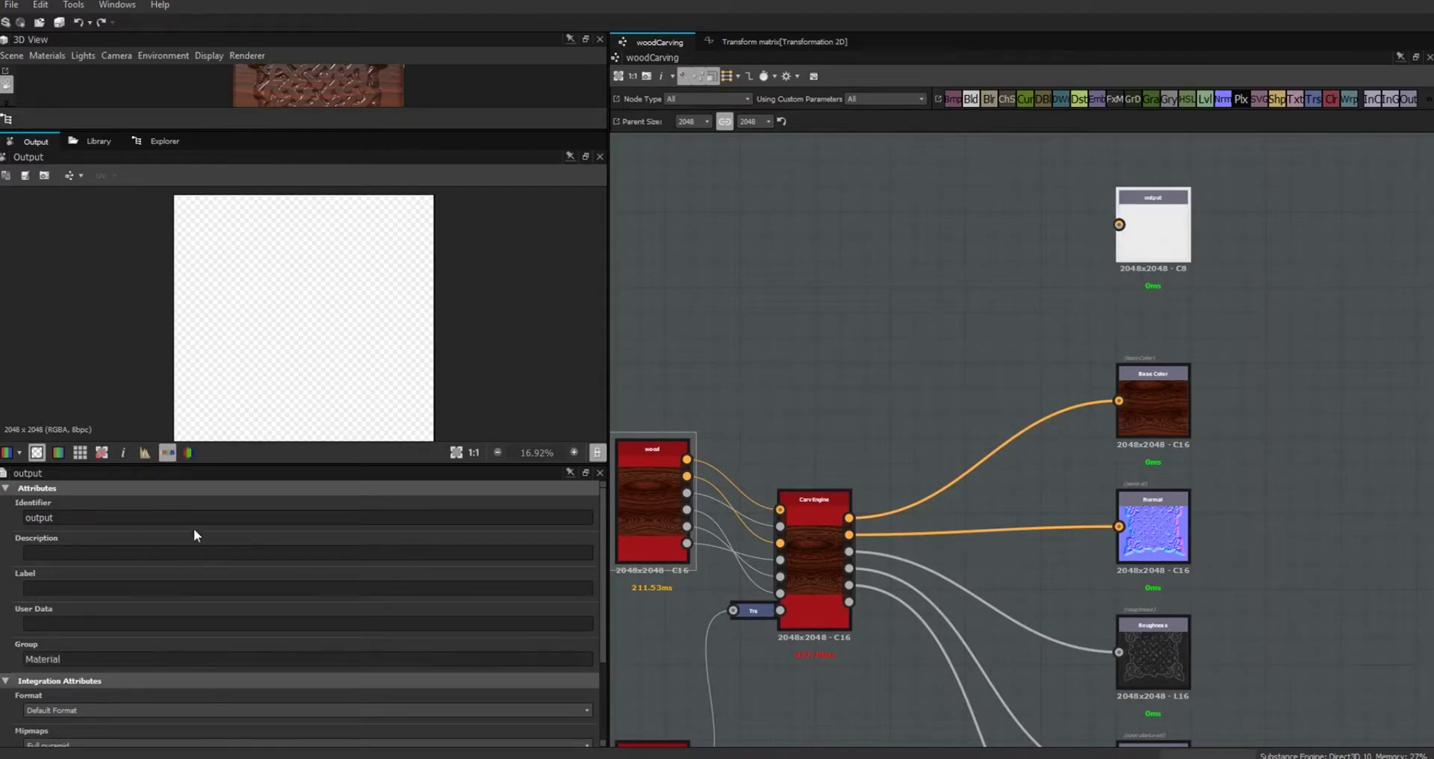
Configure the new output as ao in the Material group with ambientOcclusion usage, and connect it to CarvEngine's ao output
scroll(605, 625, "down", 3)
left_click(545, 665)
left_click(533, 692)
left_click_drag(1119, 224, 849, 601)
scroll(857, 590, "down", 3)
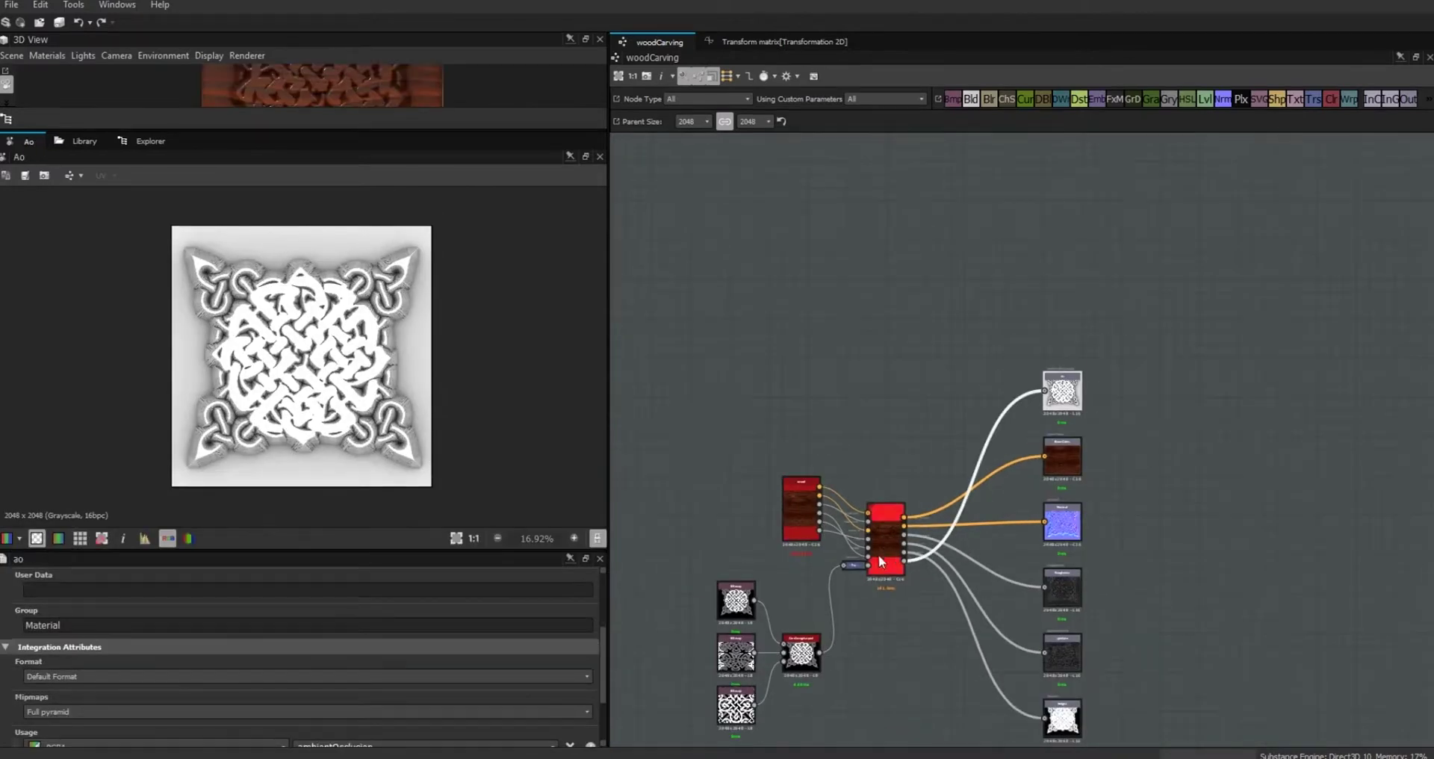
Enlarge the 3D View and examine the carved wood surface up close
left_click(1070, 453)
left_click_drag(393, 130, 392, 394)
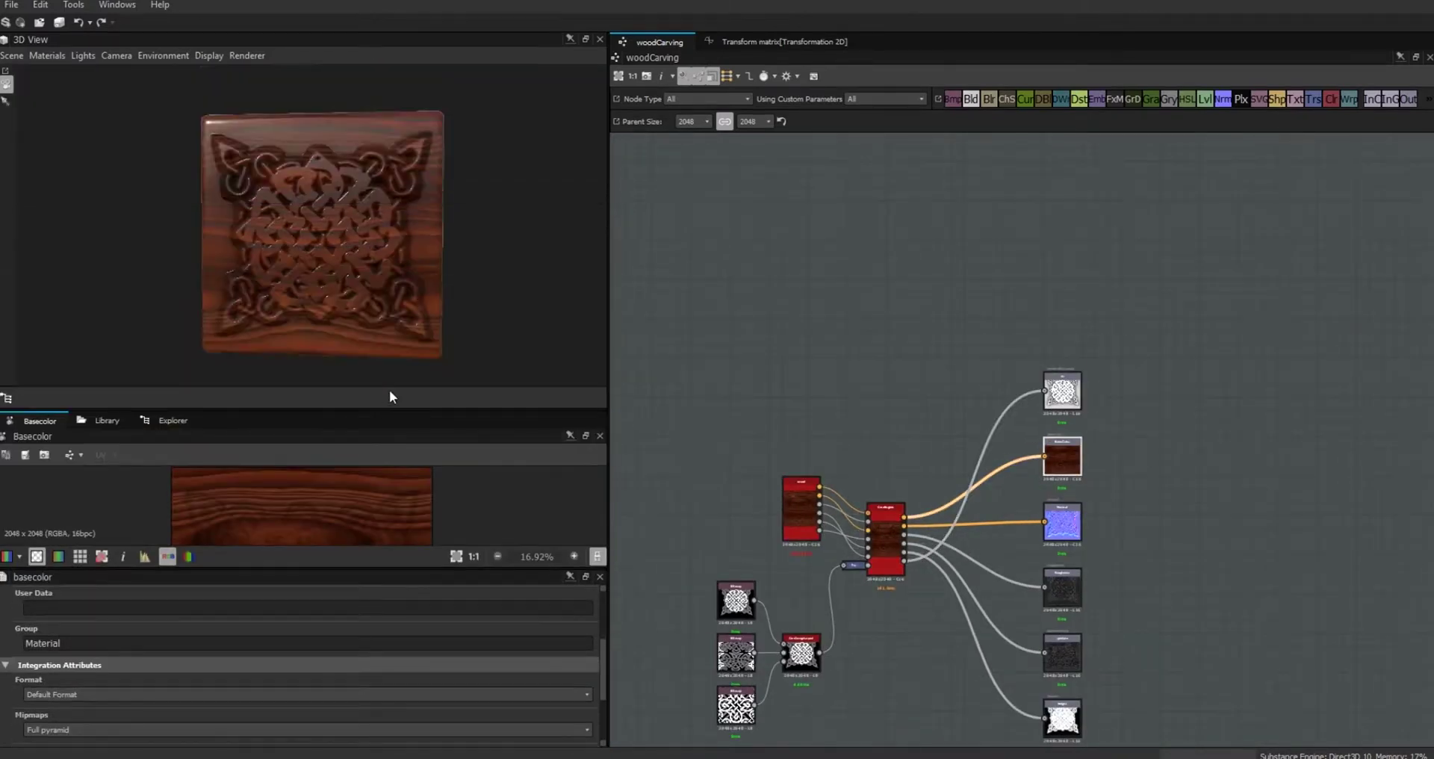
left_click_drag(442, 354, 460, 313)
Check the polish parameter in the woodCarving graph's input parameters and on the wood node
double_click(932, 698)
left_click_drag(602, 631, 603, 691)
scroll(364, 735, "down", 2)
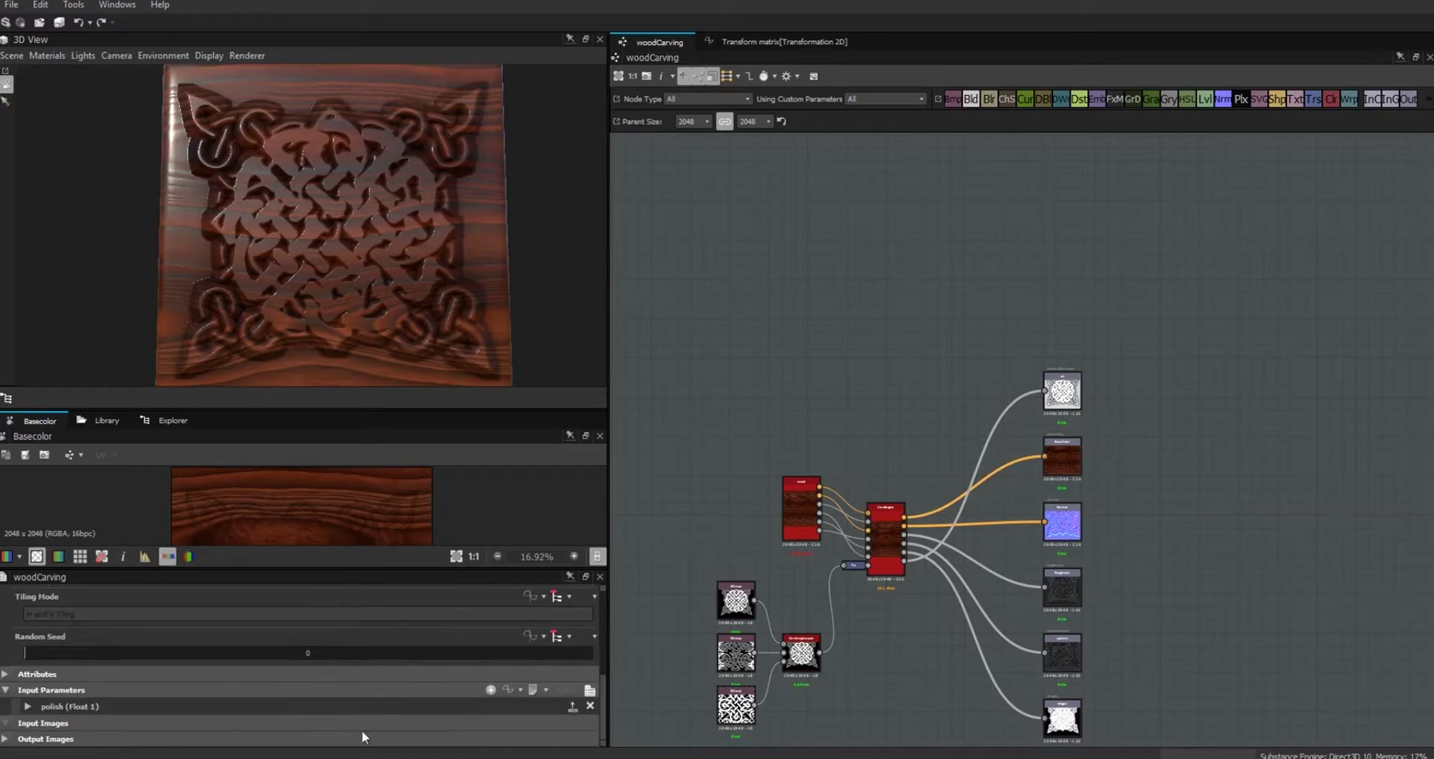
left_click(802, 515)
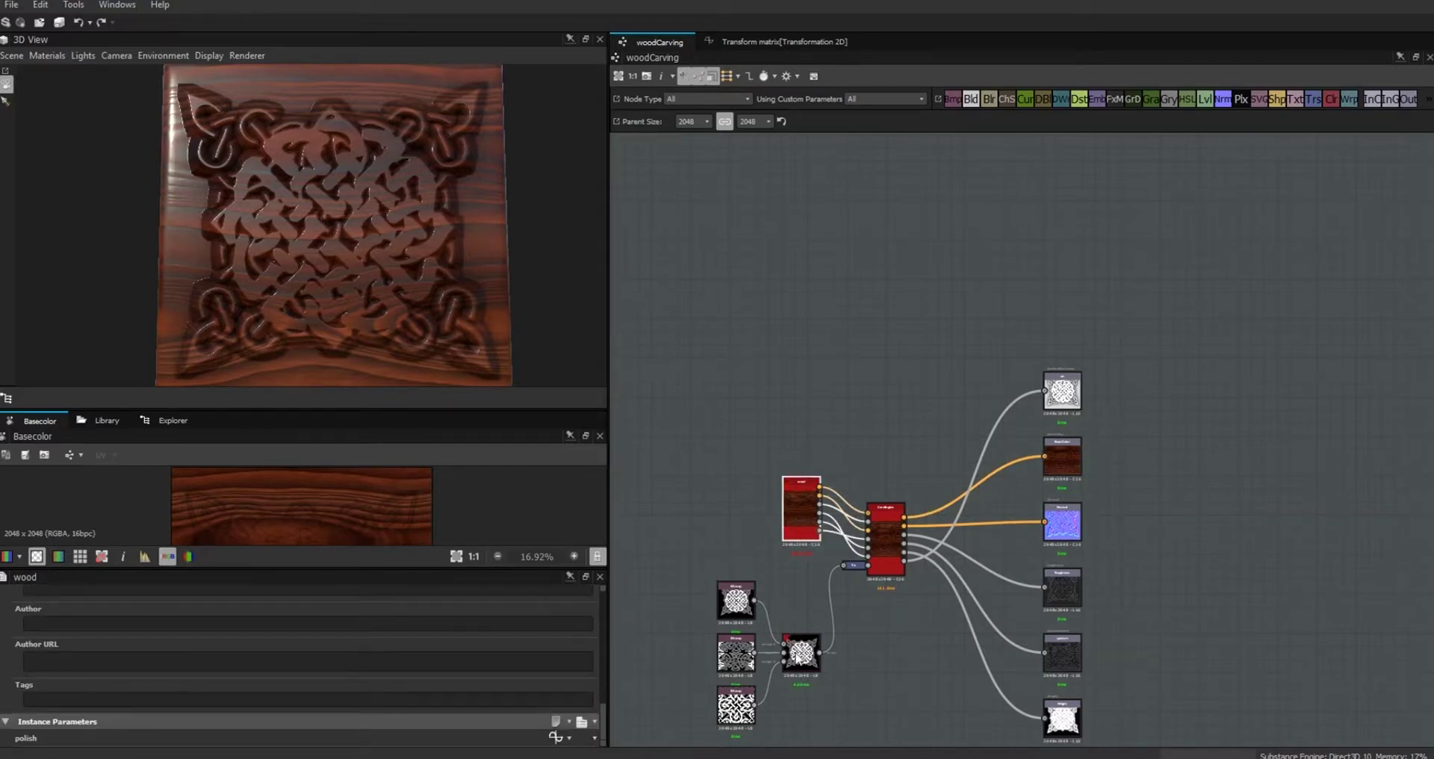
Scale image 1 on the CarvImageLayout node with adjust H 2.26 and adjust V 2.27
left_click(801, 654)
scroll(603, 685, "down", 3)
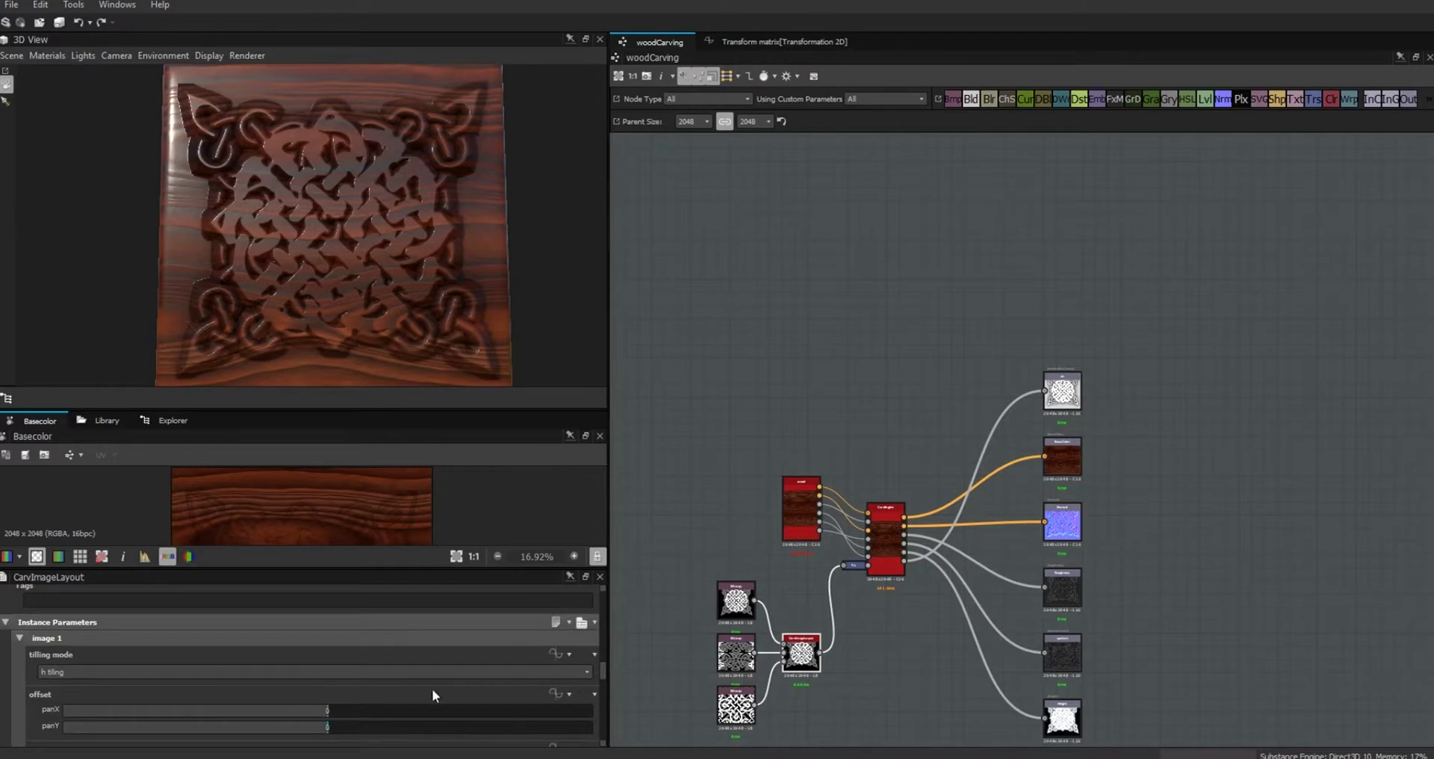
left_click_drag(602, 667, 602, 683)
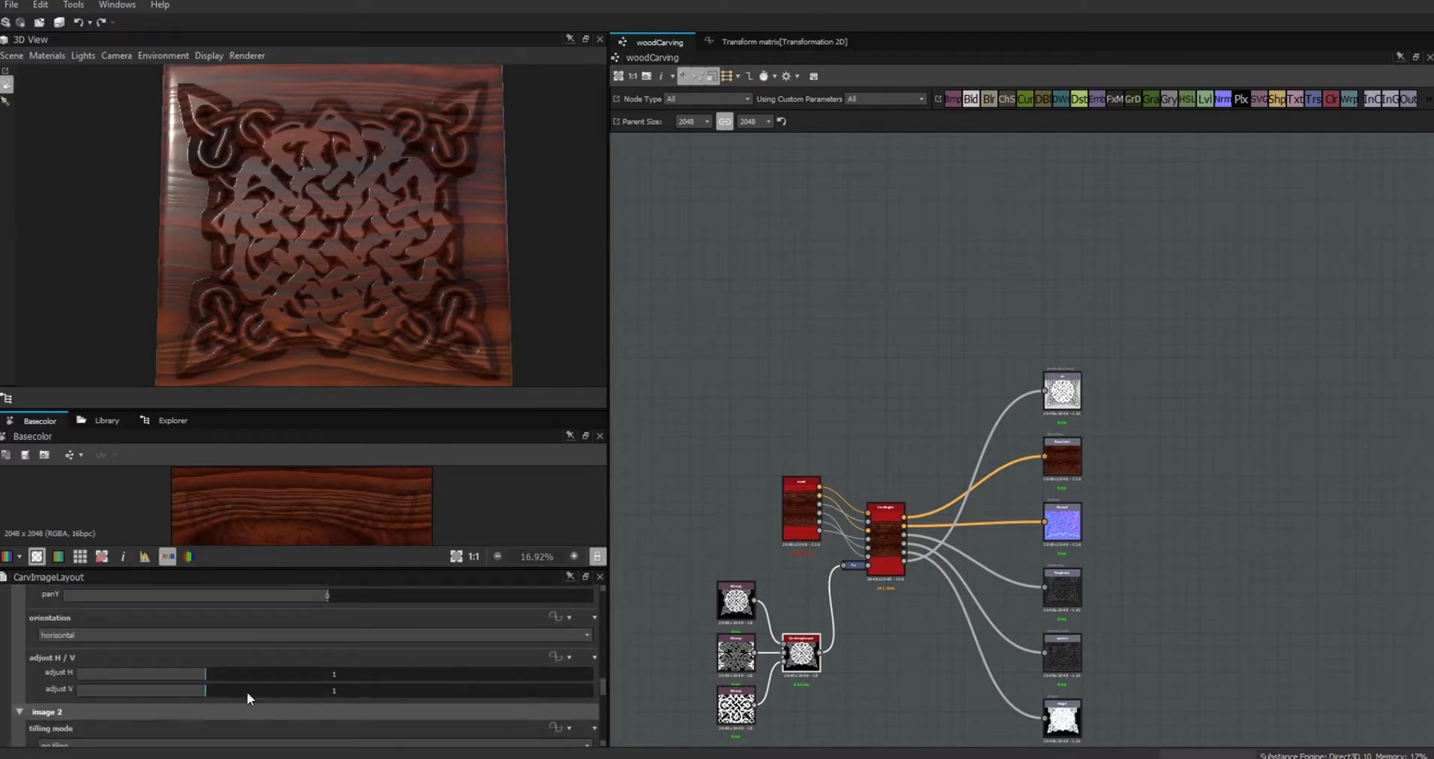
left_click_drag(207, 678, 369, 704)
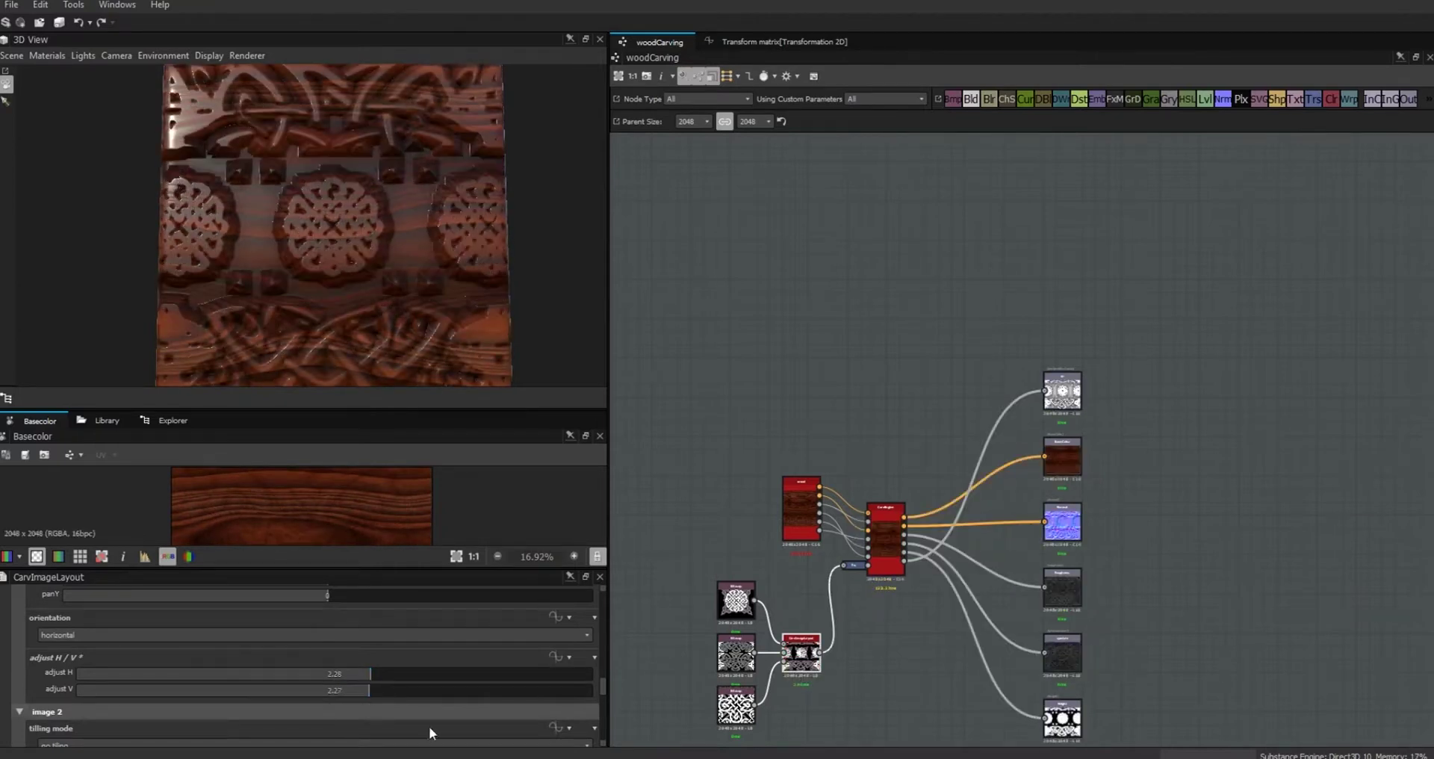
Set image 2's adjust H to 2.47 and its adjust V to 1.92
scroll(603, 688, "down", 3)
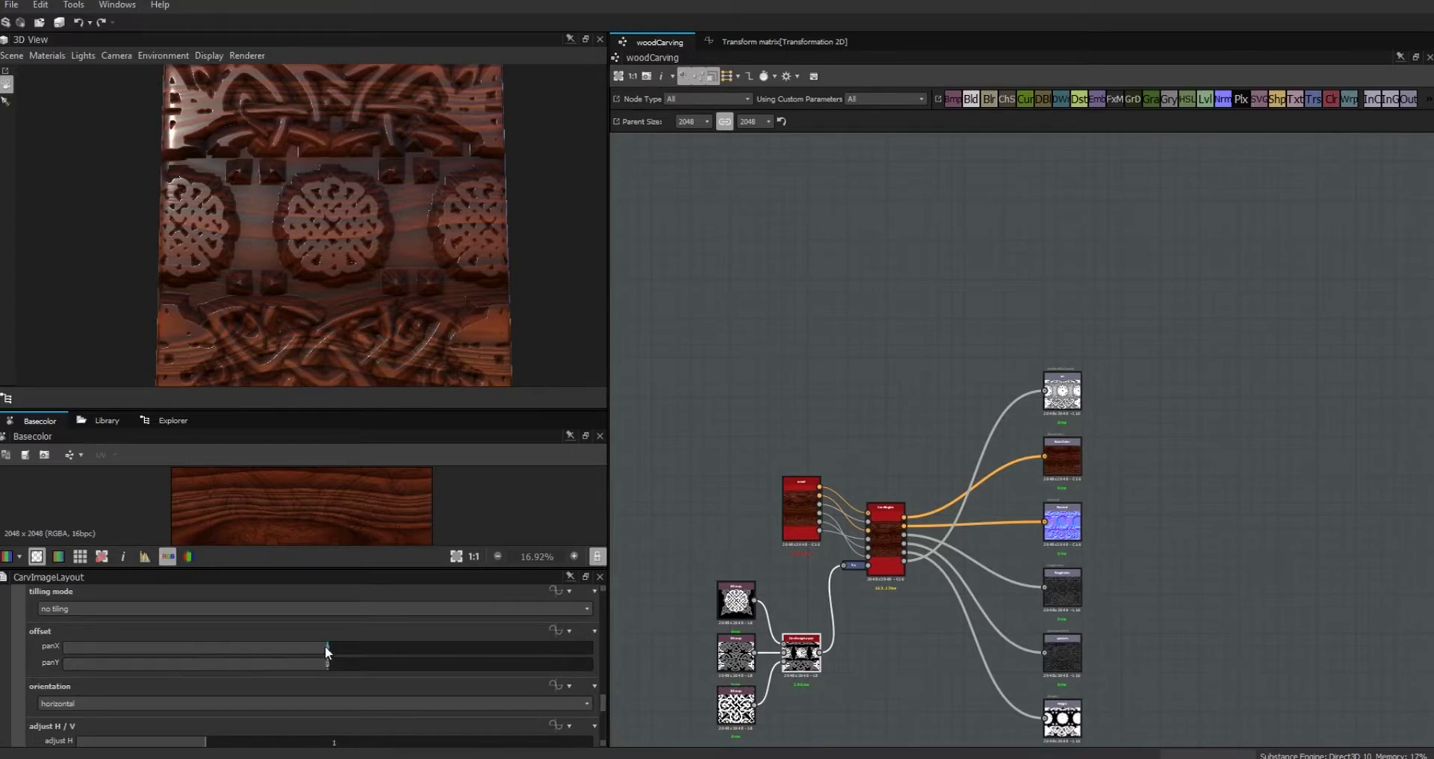
scroll(596, 722, "down", 3)
left_click_drag(207, 632, 393, 647)
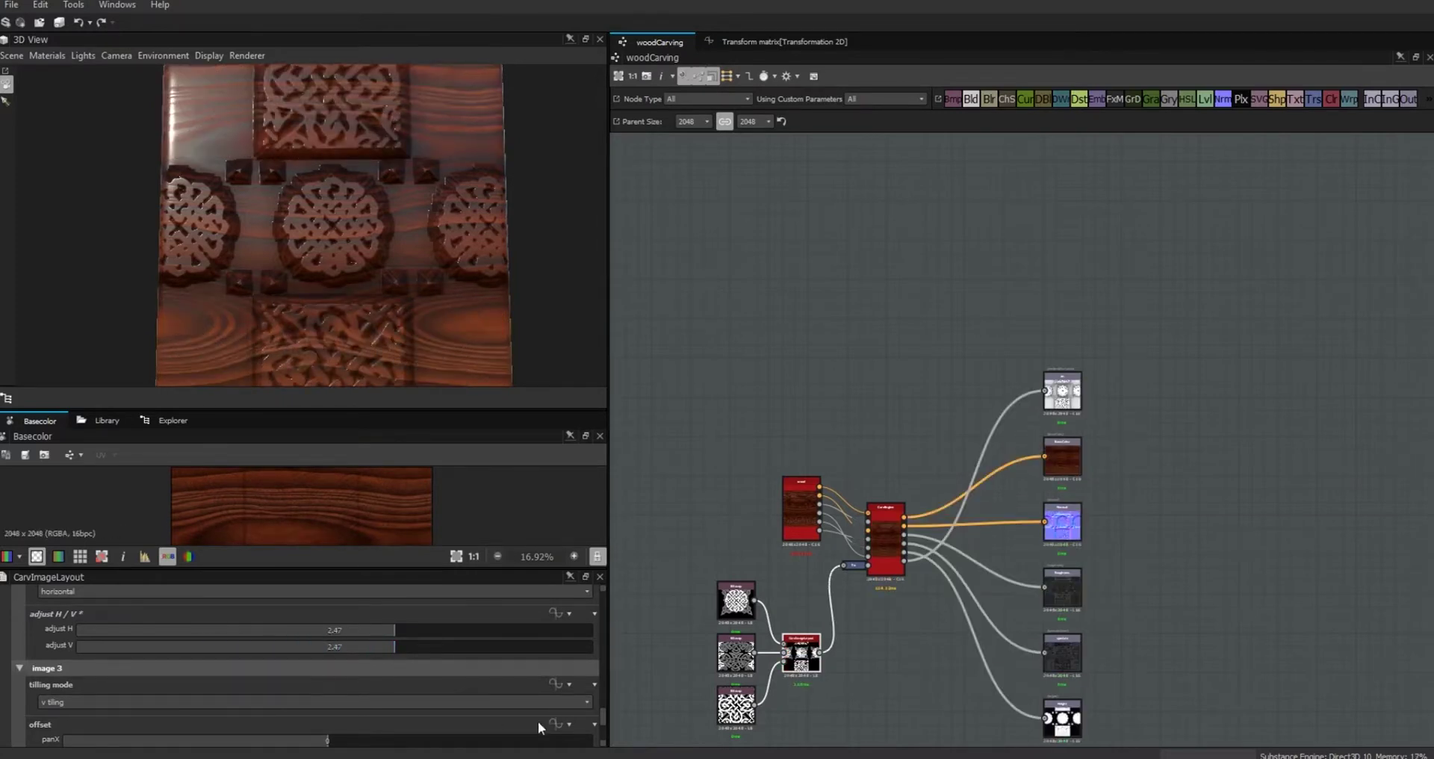
scroll(604, 714, "up", 1)
mouse_move(604, 714)
left_mouse_down()
mouse_move(604, 700)
mouse_move(602, 714)
left_mouse_up()
left_click(556, 646)
left_click(558, 686)
left_click(362, 648)
left_click_drag(361, 647, 324, 647)
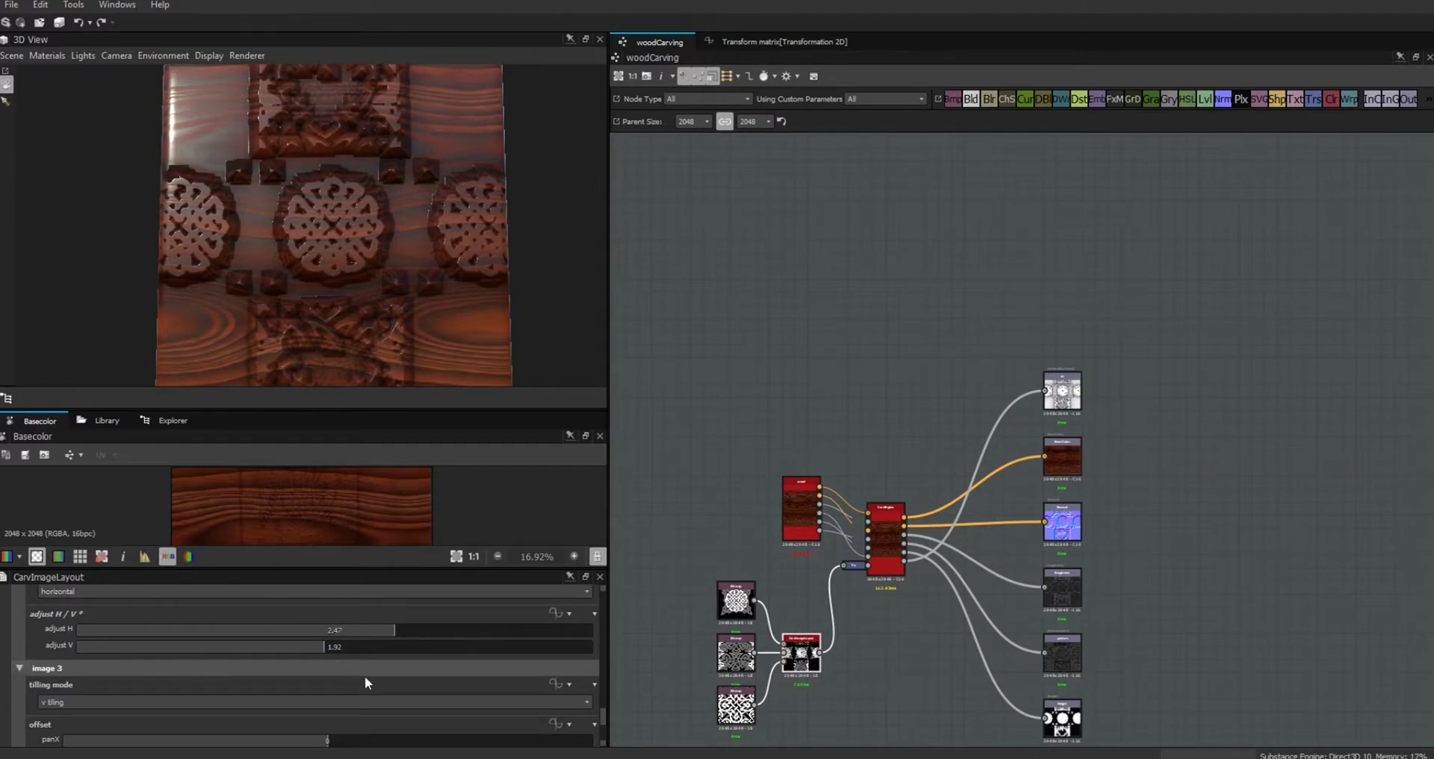
Try different adjust H and adjust V values above 1 on image 3, ending with adjust H at 1.29
left_click_drag(604, 715, 603, 727)
left_click(401, 736)
left_click_drag(401, 735, 331, 737)
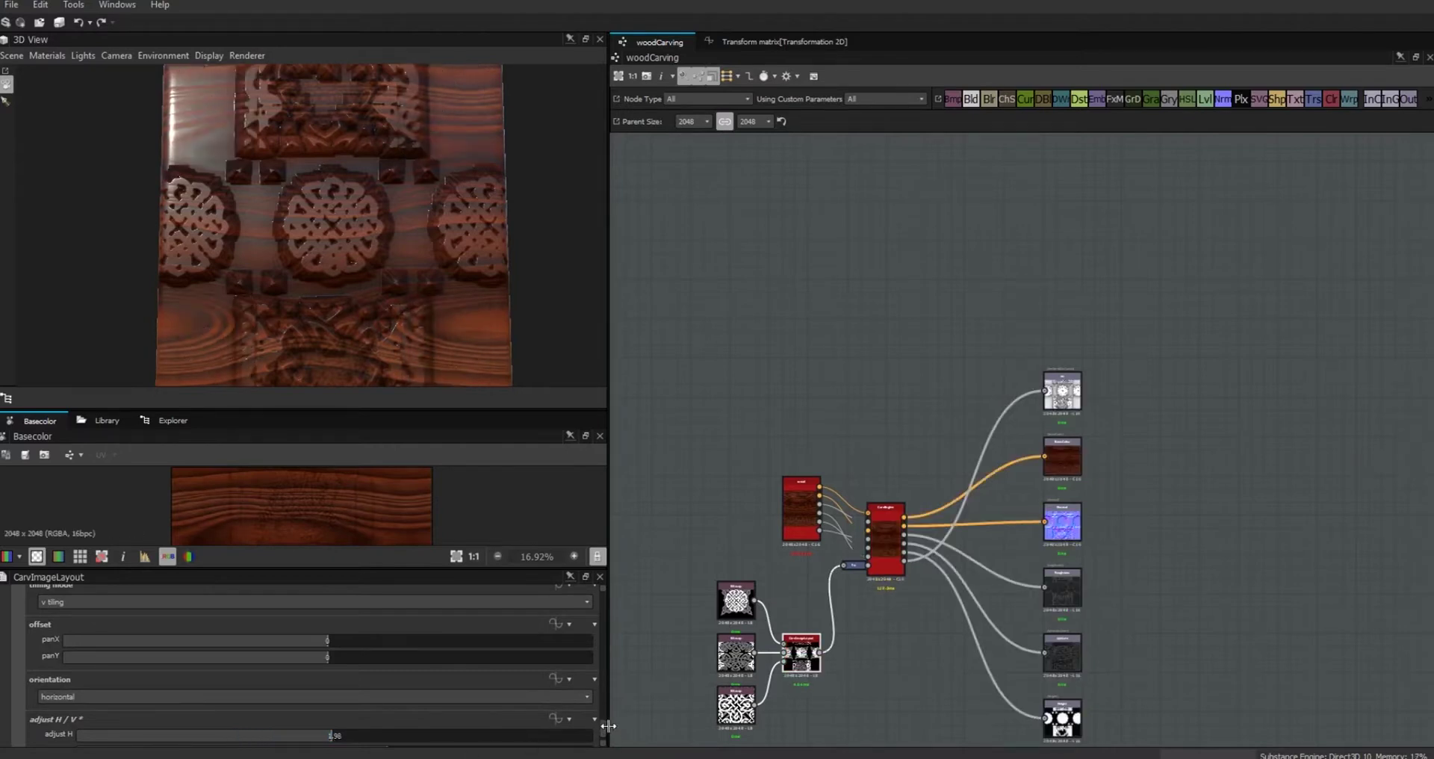
left_click_drag(603, 725, 604, 747)
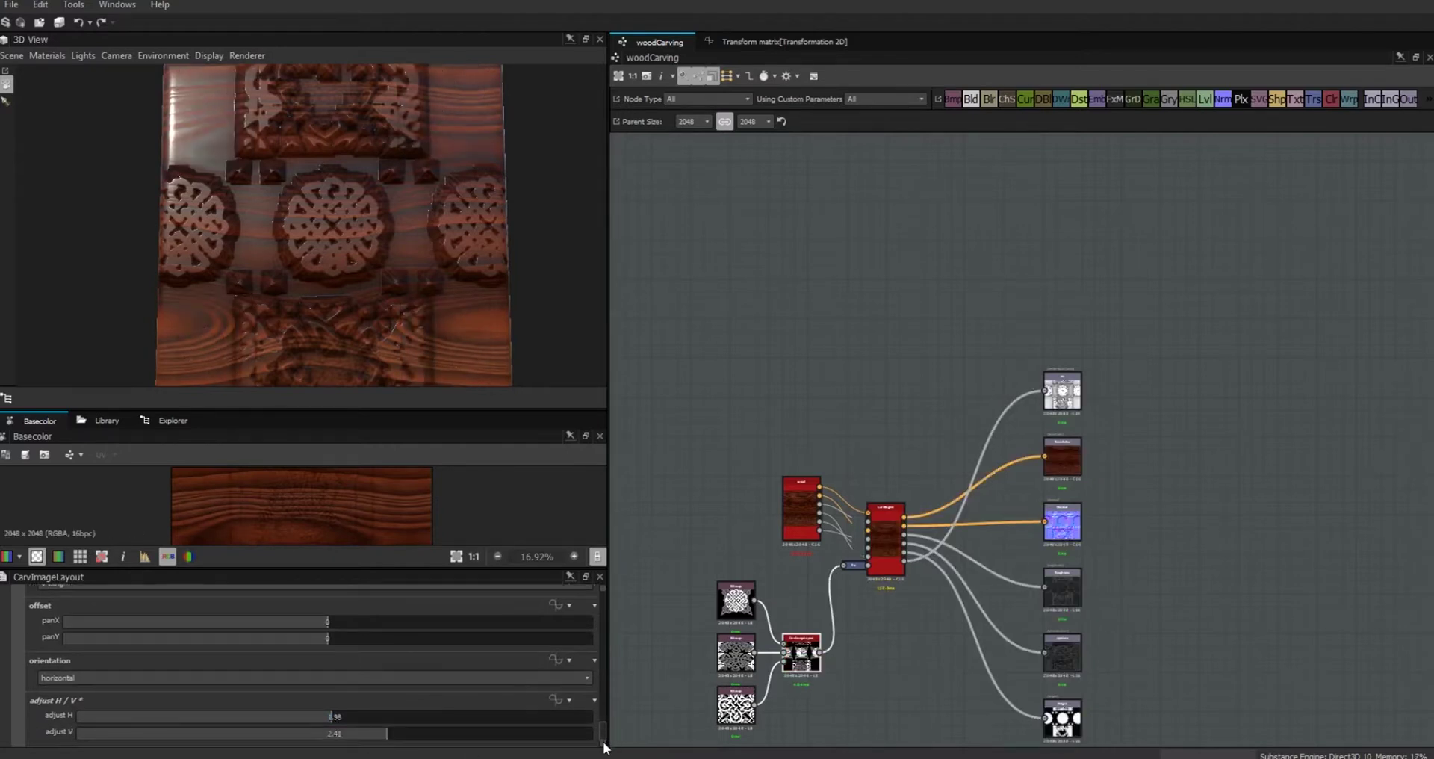
left_click_drag(331, 718, 243, 719)
left_click_drag(370, 732, 246, 735)
Set both adjust H and adjust V of image 3 to exactly 1
left_click(336, 720)
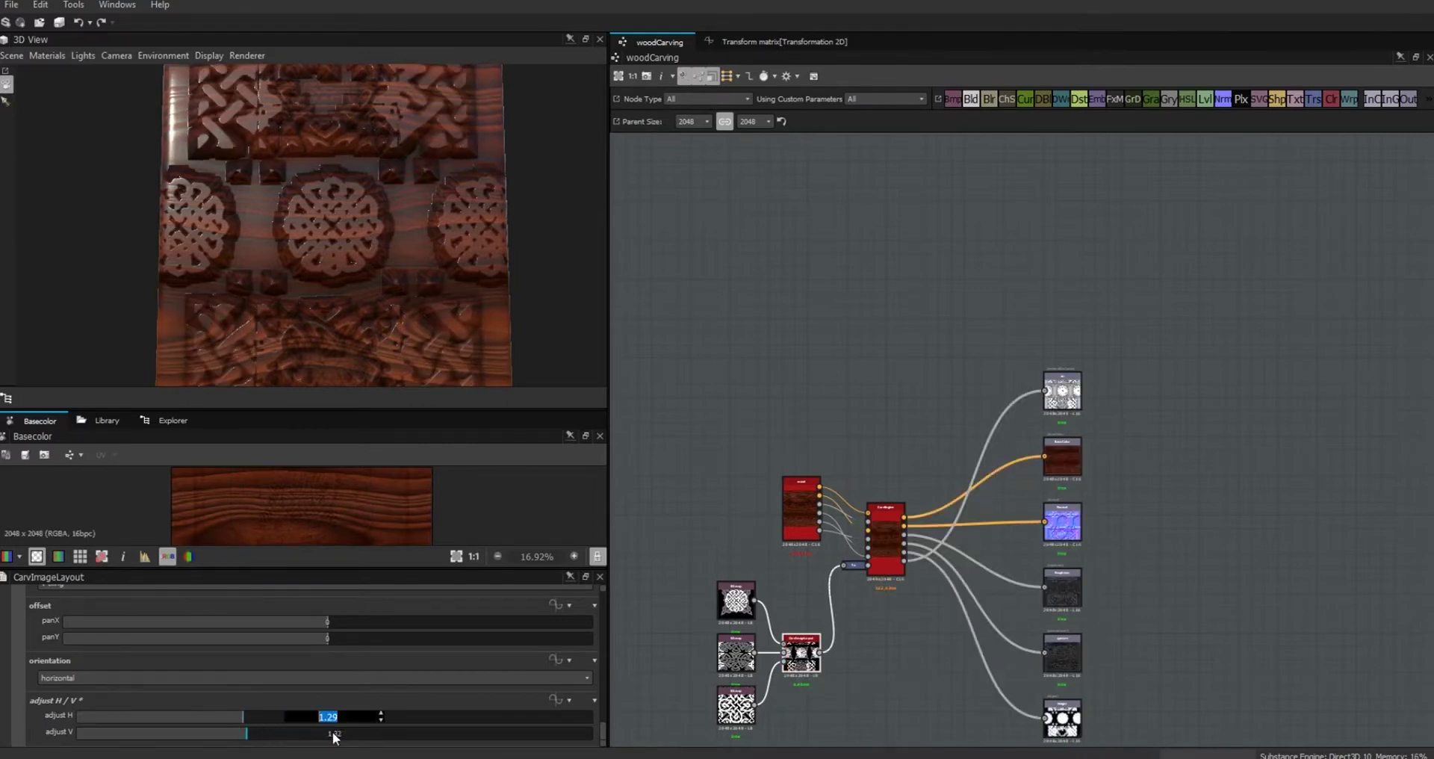
double_click(332, 736)
type("1")
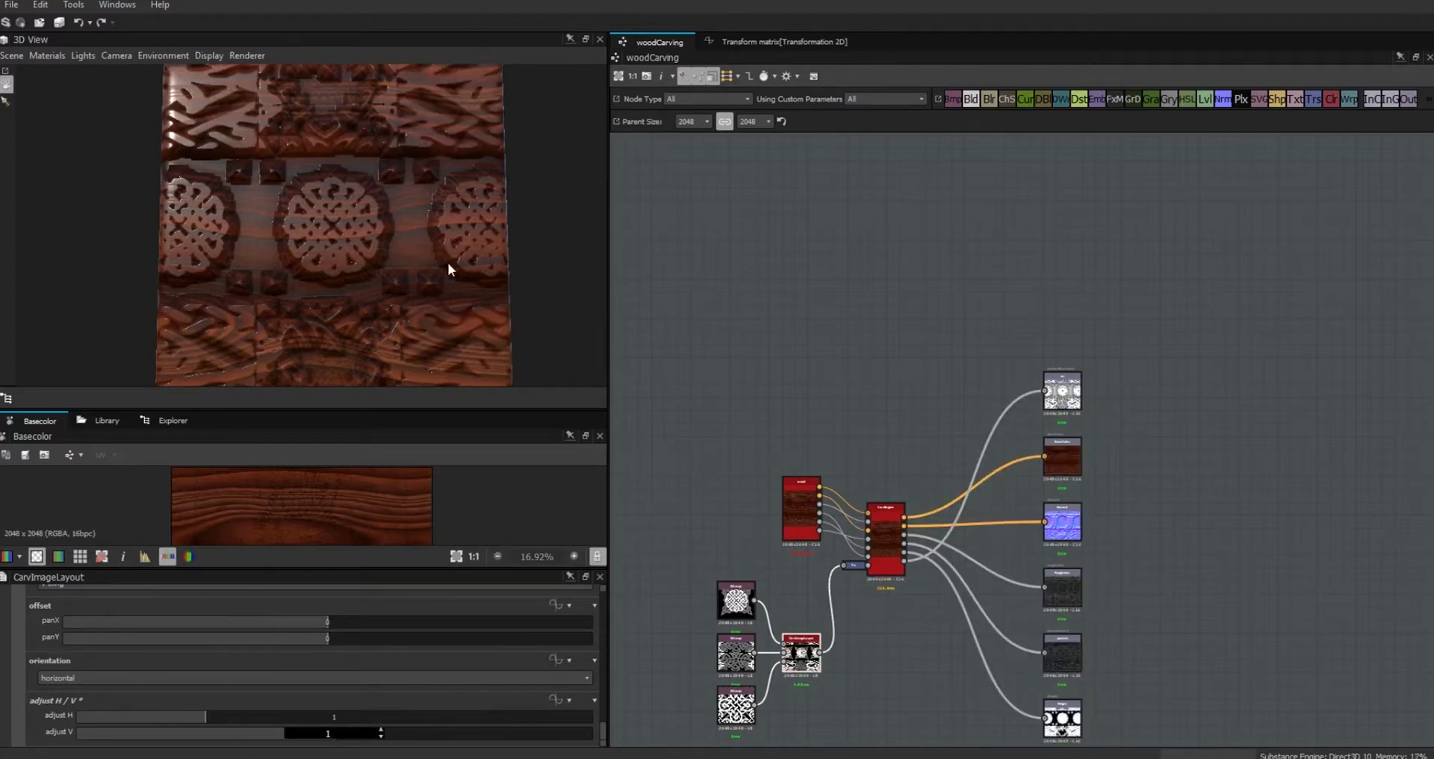
mouse_move(448, 296)
left_mouse_down()
mouse_move(464, 390)
mouse_move(445, 433)
mouse_move(436, 312)
left_mouse_up()
Set CarvEngine's carvBev to 0.67 and carvSmooth to 0.75, and try carvInv before switching it back to False
left_click(884, 550)
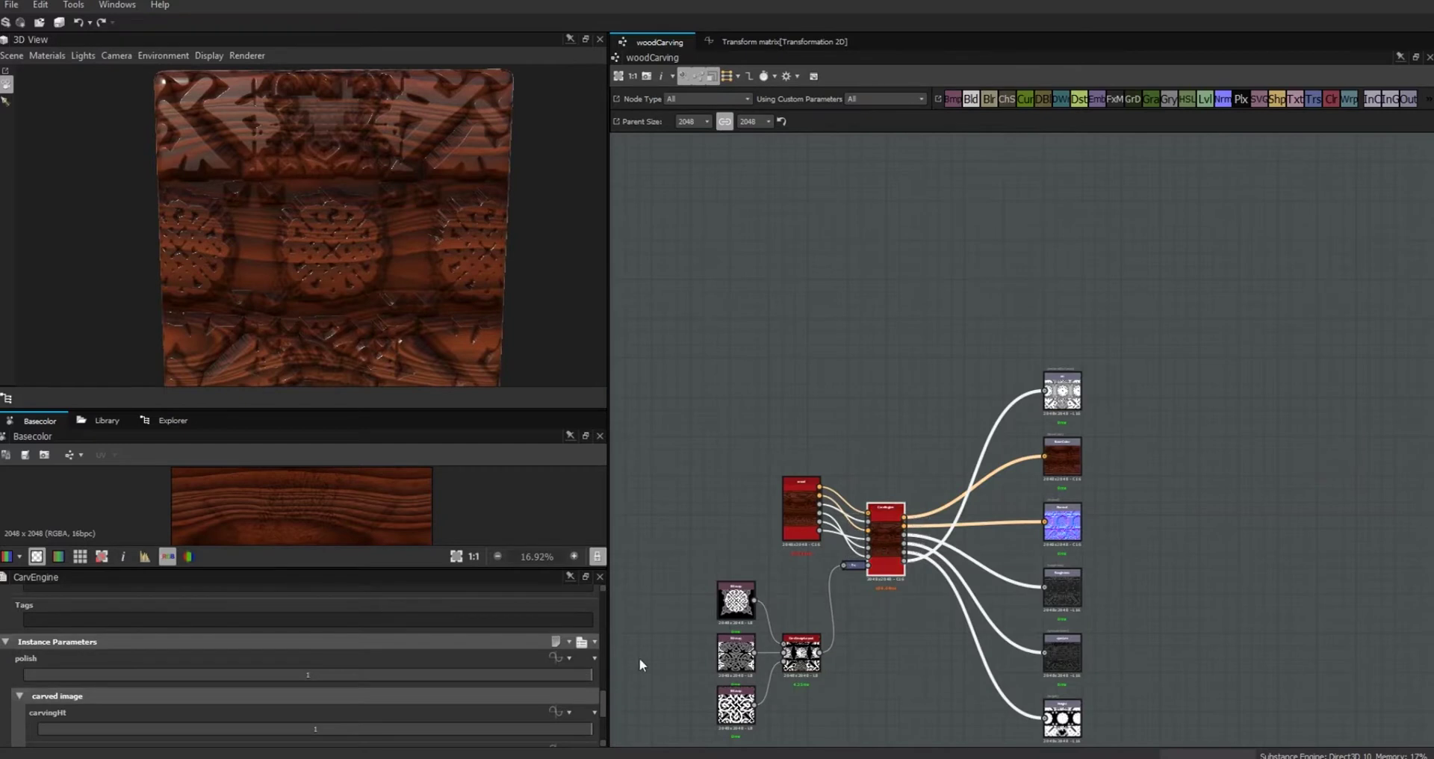
left_click_drag(493, 569, 493, 481)
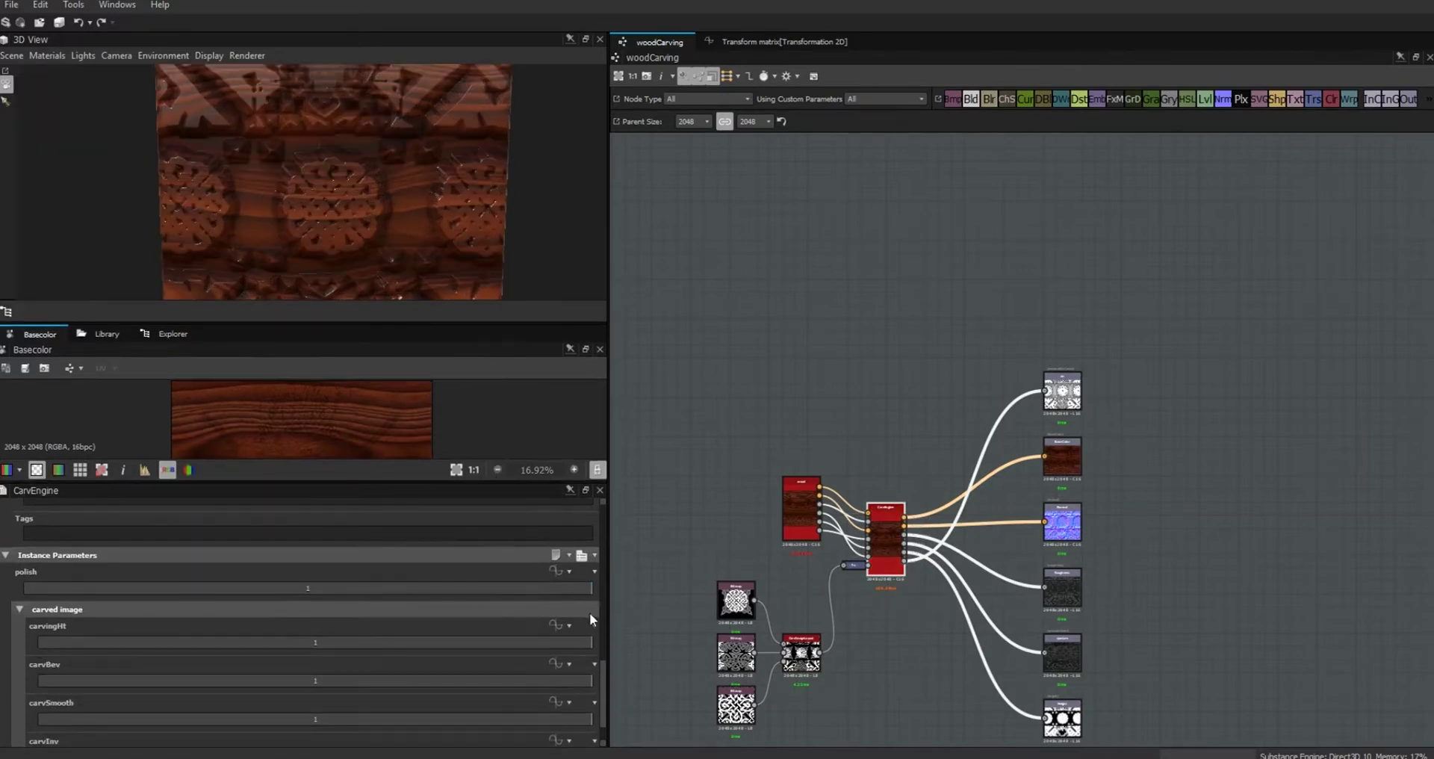
left_click_drag(605, 679, 600, 706)
left_click_drag(581, 632, 409, 638)
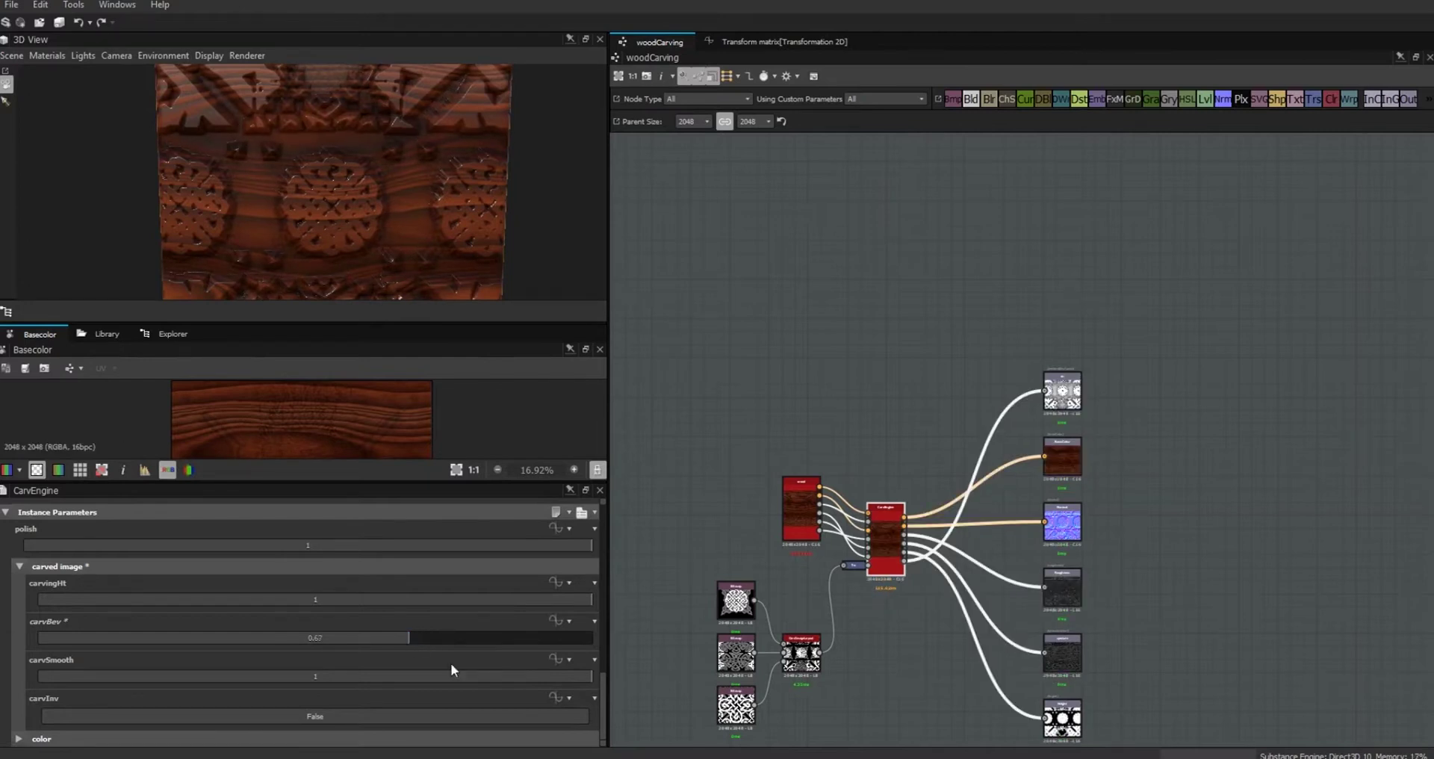
left_click_drag(589, 675, 454, 676)
left_click(560, 716)
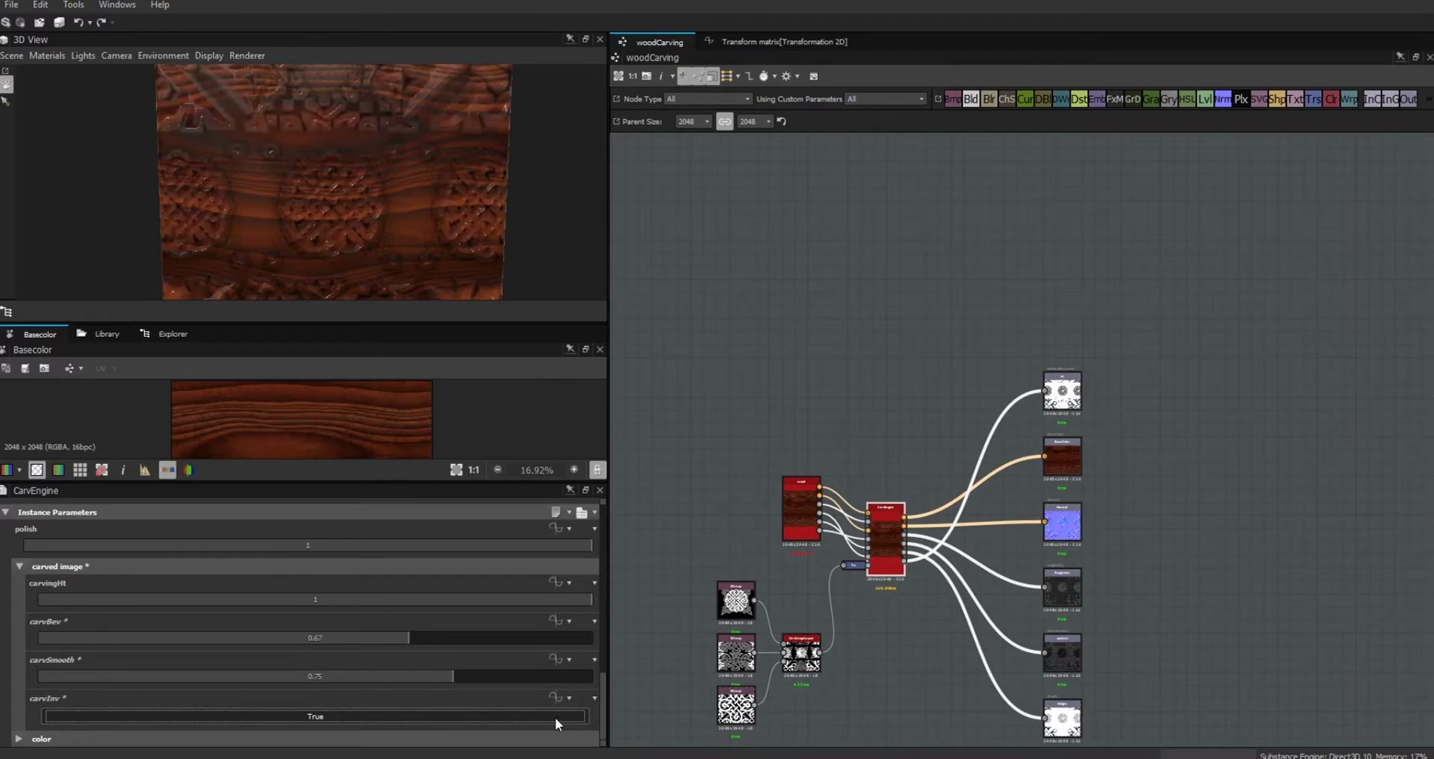
left_click(554, 719)
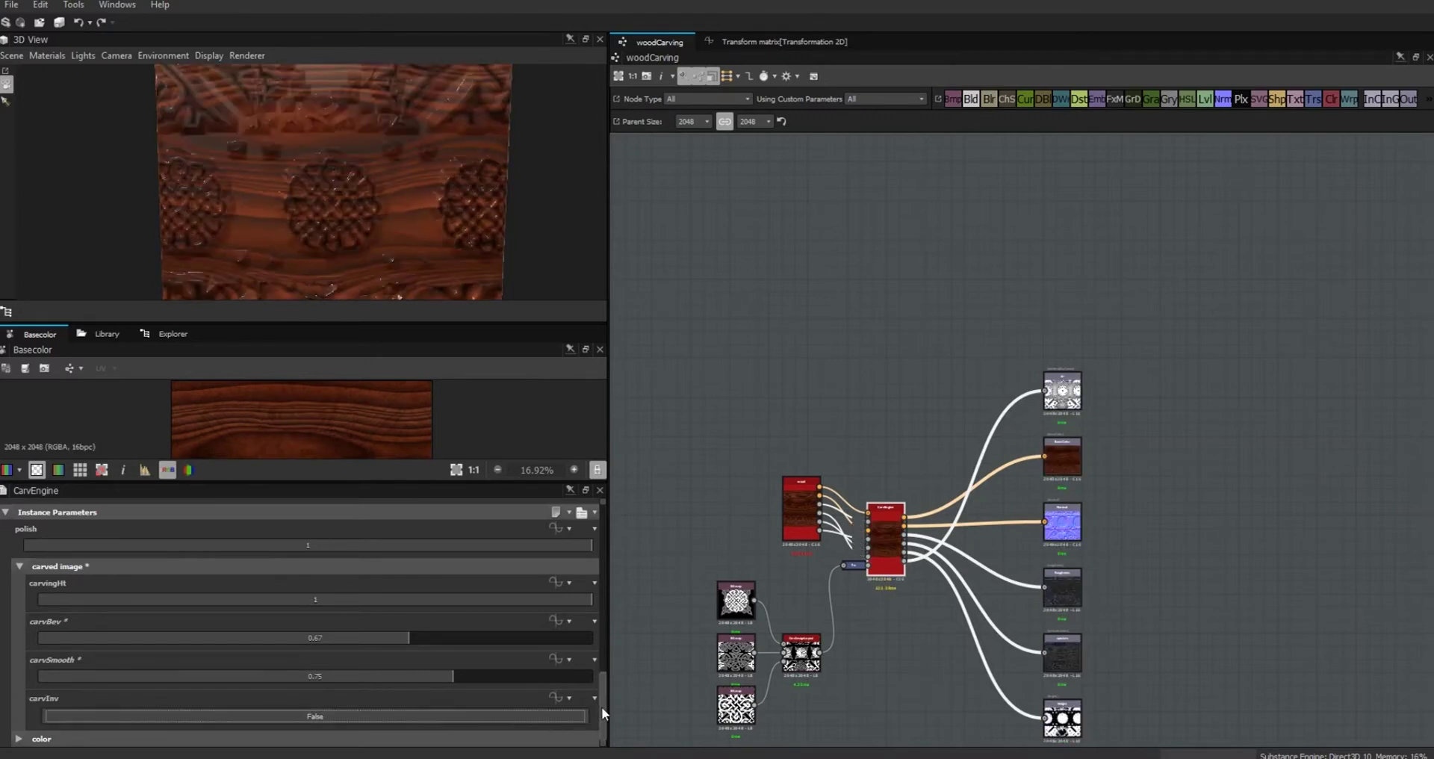
Recolor the carving in CarvEngine's color group with color 1 hue 0.72 and sat 0.44, and color 2 hue 0.72
left_click(18, 738)
left_click_drag(604, 667, 602, 711)
left_click_drag(403, 568, 444, 568)
left_click_drag(326, 584, 293, 589)
left_click_drag(326, 639, 442, 640)
Set CarvEngine's color 3 to hue 0.36, sat 0.18 and lite 0.64, and enlarge the 3D View
left_click_drag(326, 709, 212, 741)
left_click_drag(325, 743, 400, 743)
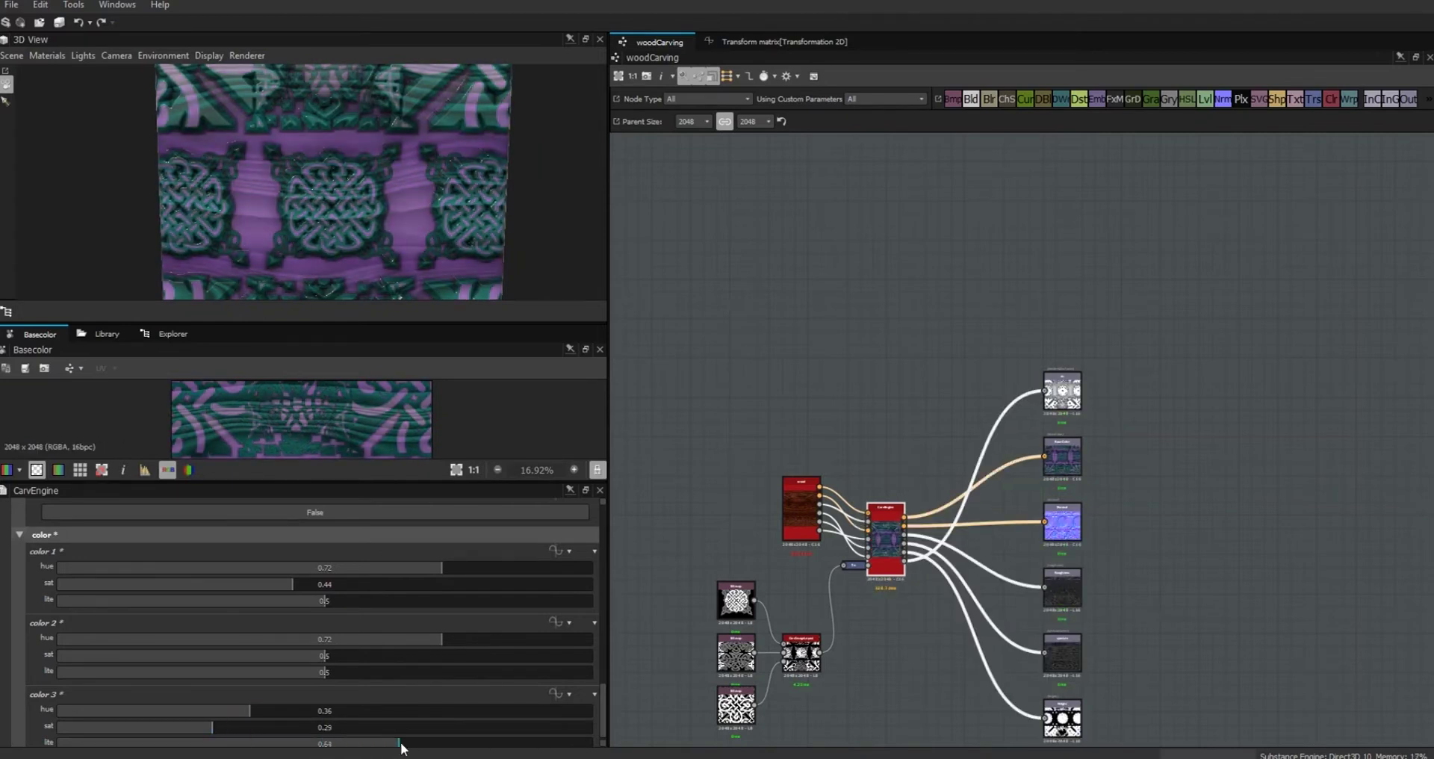
left_click_drag(212, 727, 153, 730)
left_click_drag(312, 323, 317, 487)
left_click_drag(321, 397, 320, 392)
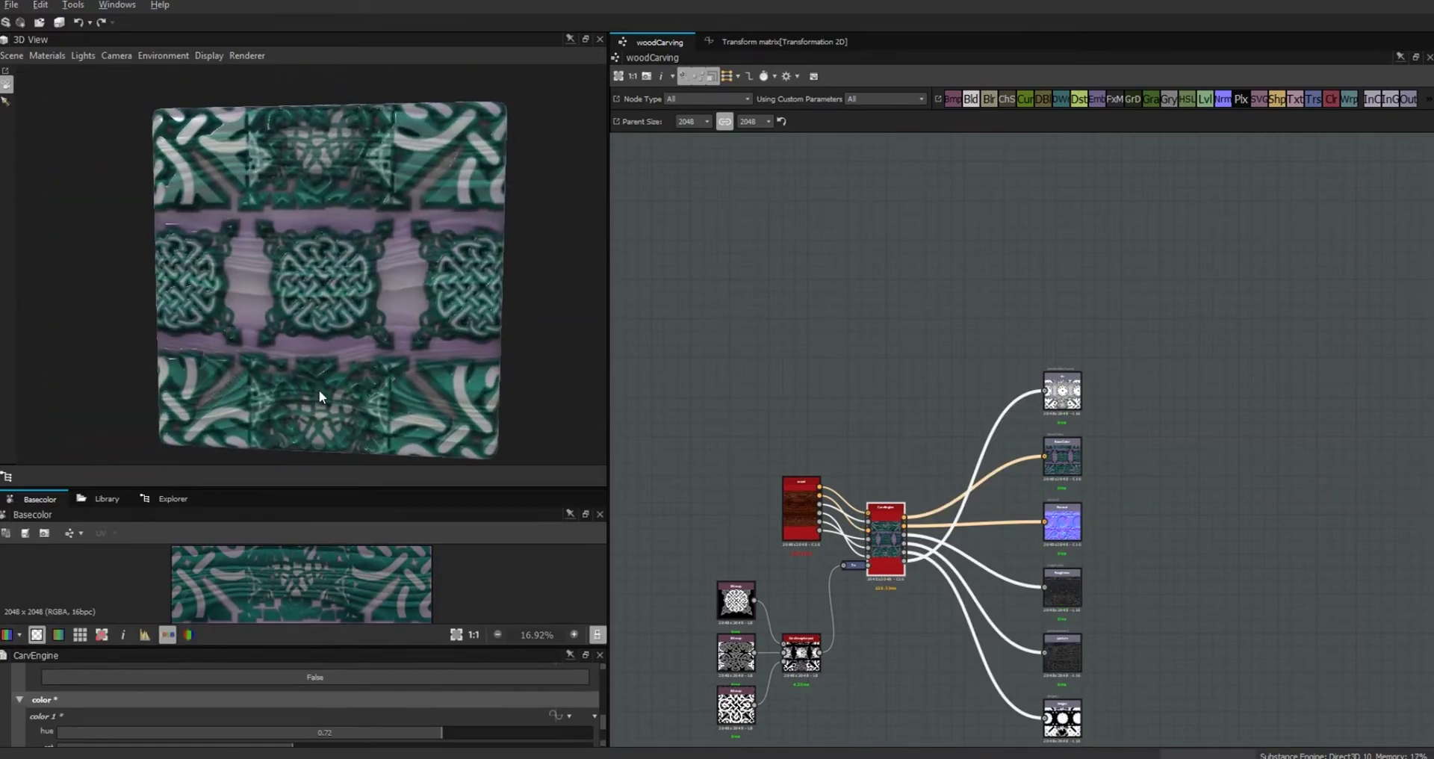
Try a default of 0.31 for the woodCarving graph's polish input parameter and inspect the surface sheen
left_click(746, 416)
left_click_drag(467, 647, 466, 561)
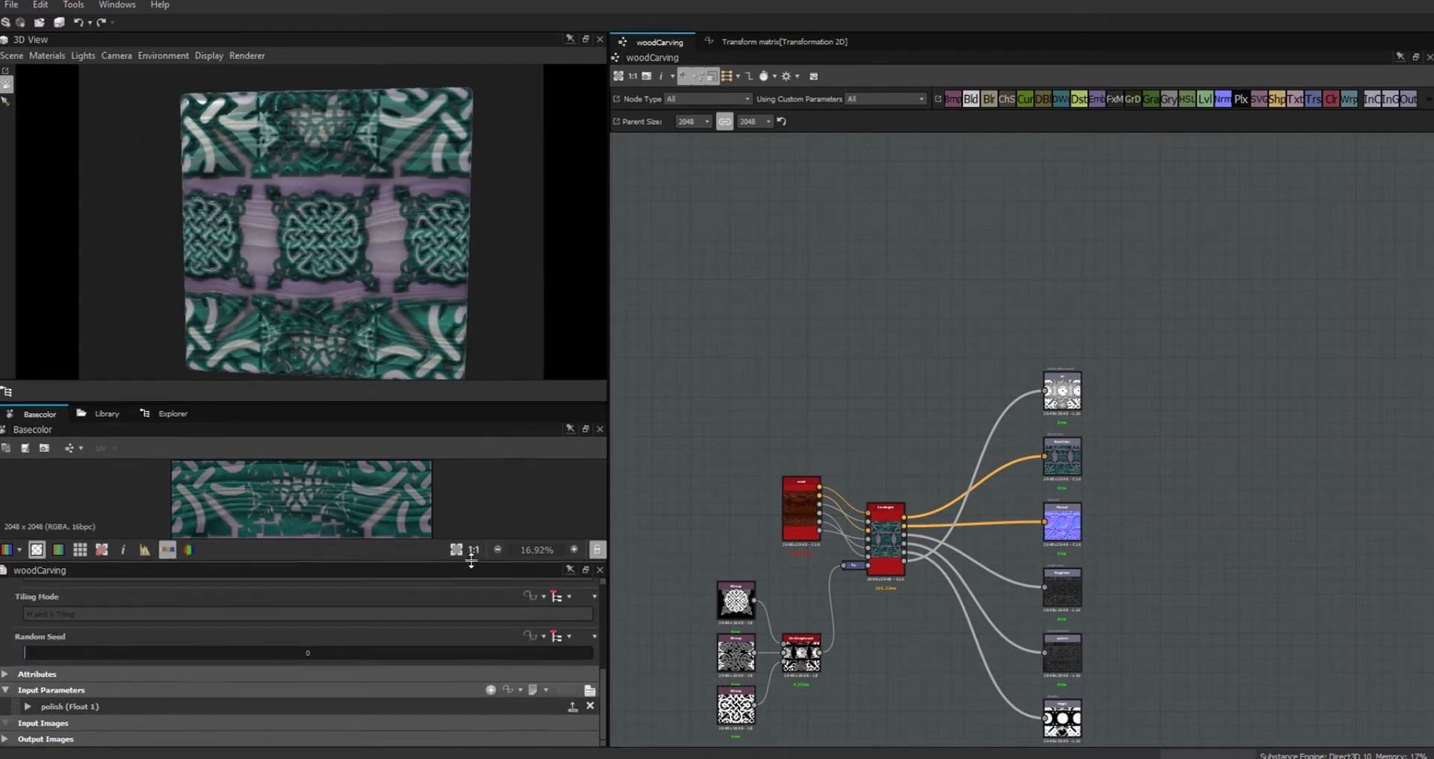
left_click(27, 706)
left_click_drag(601, 662, 242, 714)
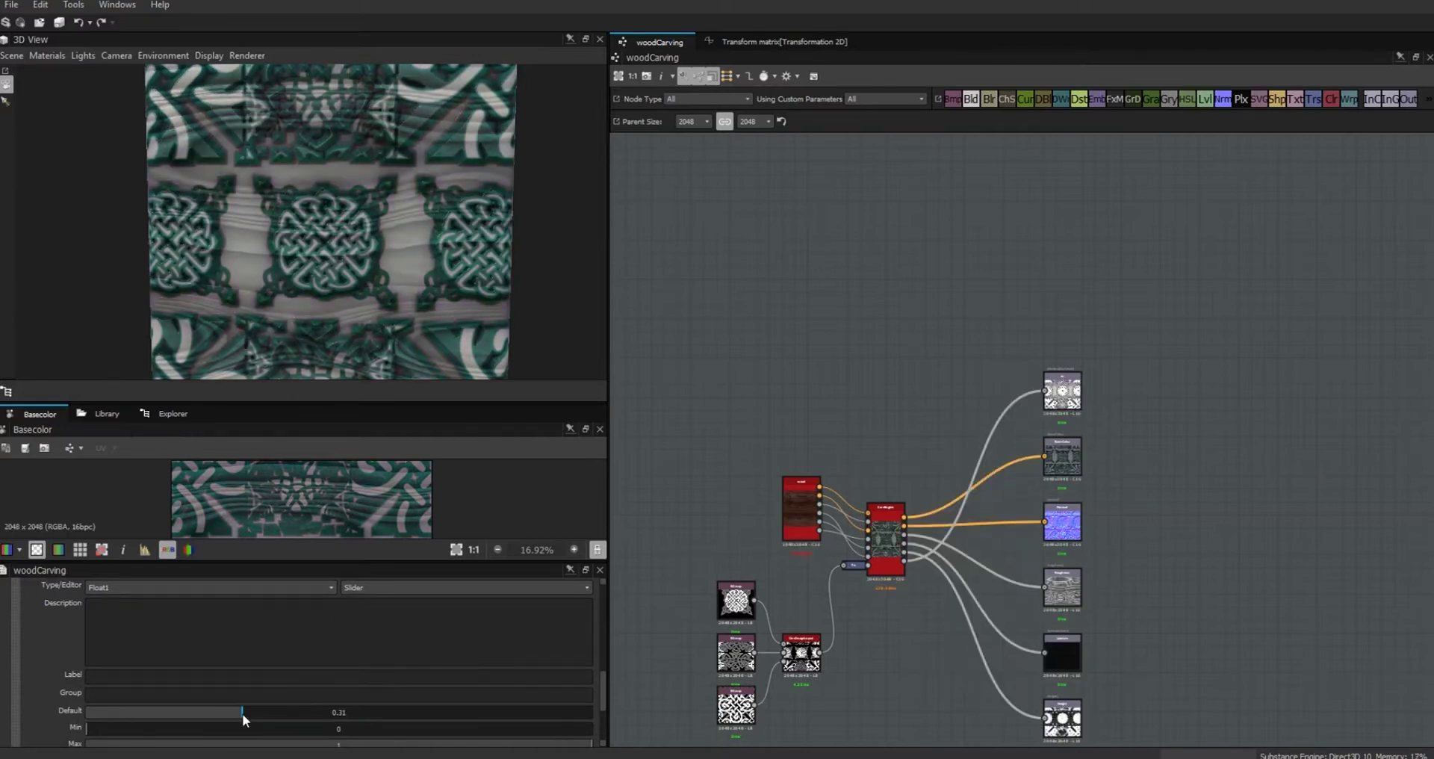
scroll(335, 339, "up", 6)
left_click_drag(379, 297, 478, 367)
Raise the graph's polish default to its maximum and view the glossy carving at an angle
left_click_drag(242, 712, 594, 717)
scroll(428, 298, "down", 5)
left_click_drag(428, 297, 239, 209)
Change CarvEngine's color 3 hue to 0.1 and its color 2 hue to 0.78
left_click(884, 544)
left_click_drag(602, 646, 602, 731)
left_click_drag(223, 701, 113, 705)
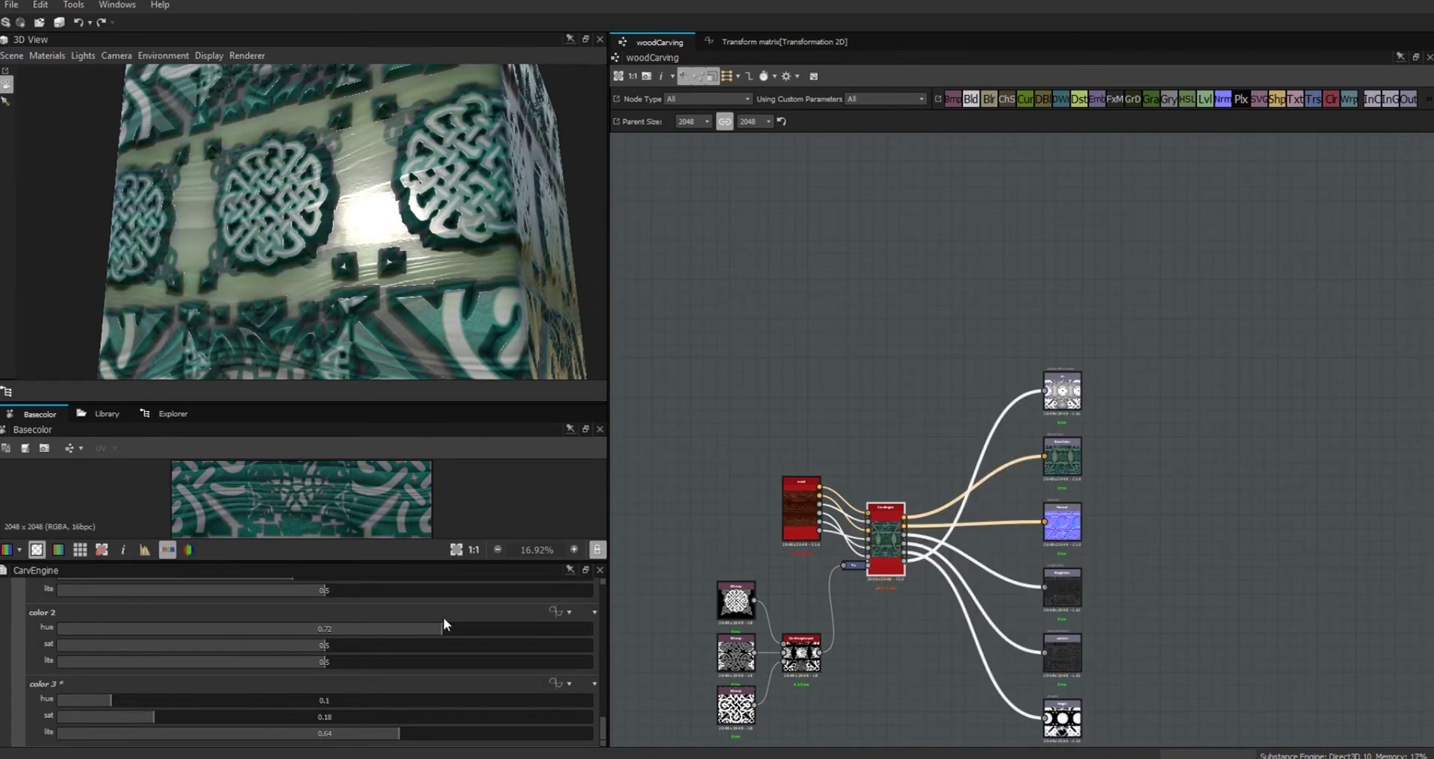
left_click_drag(416, 630, 473, 629)
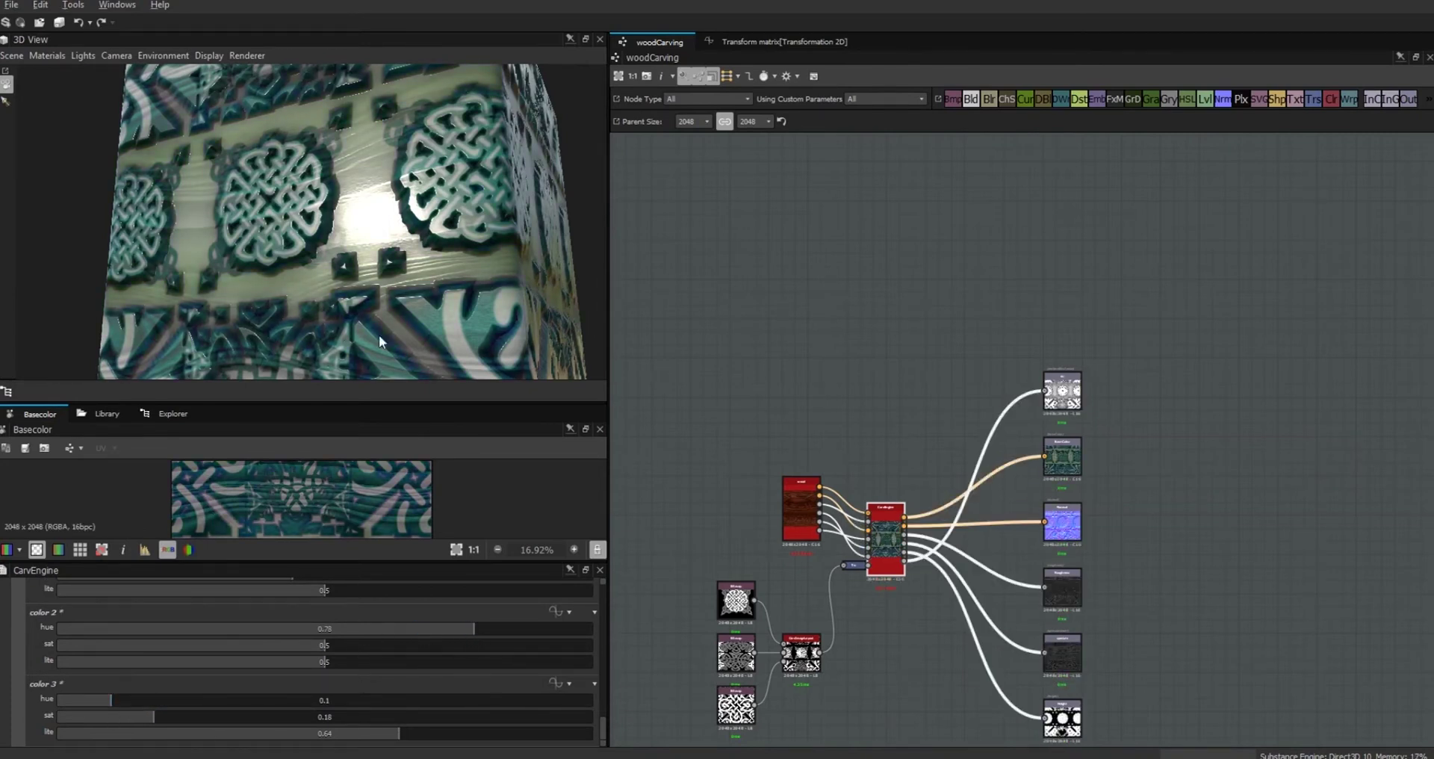
Examine the recolored carved surface up close and around the cube's edges from several angles
left_click_drag(321, 254, 384, 333)
right_click_drag(384, 333, 515, 489)
left_click_drag(255, 243, 419, 244)
right_click_drag(419, 244, 499, 326)
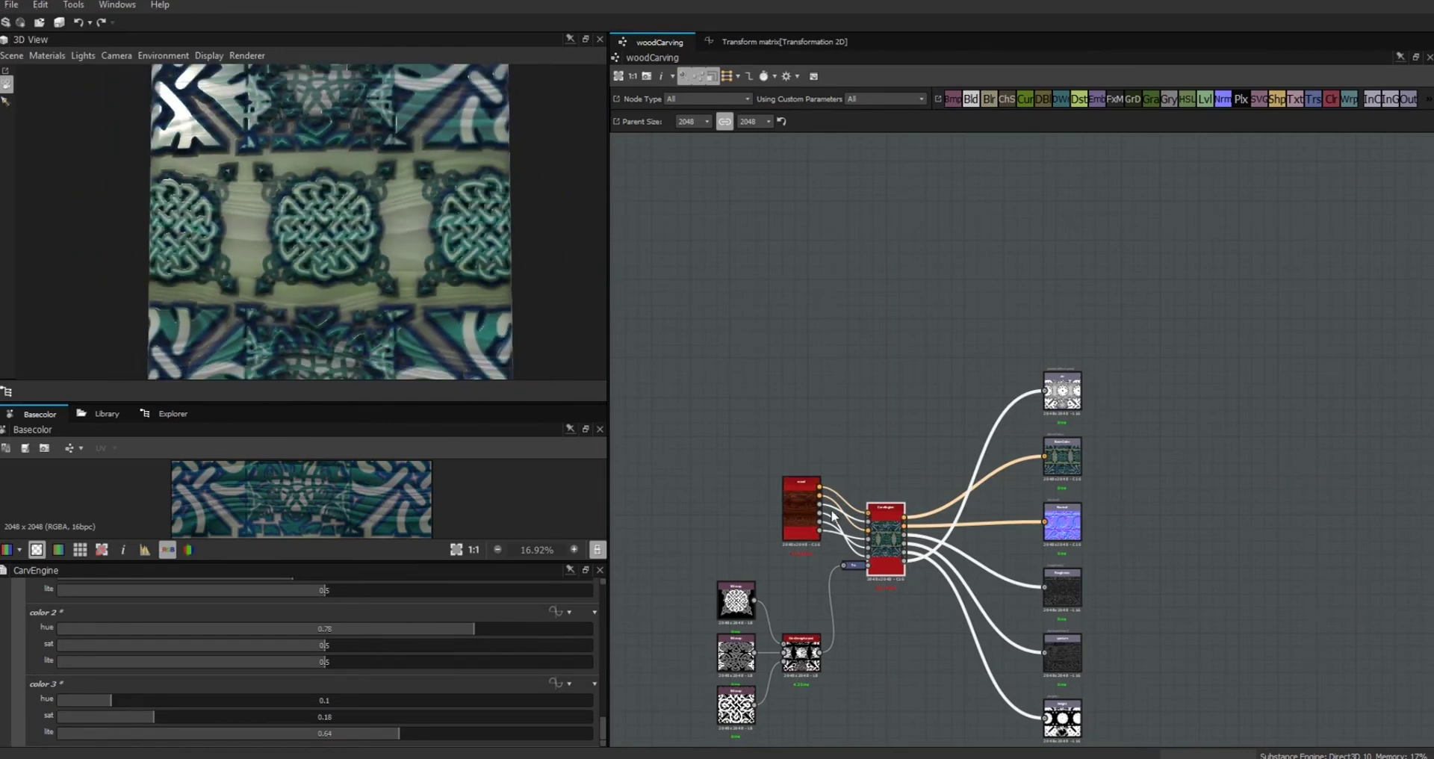
left_click(799, 511)
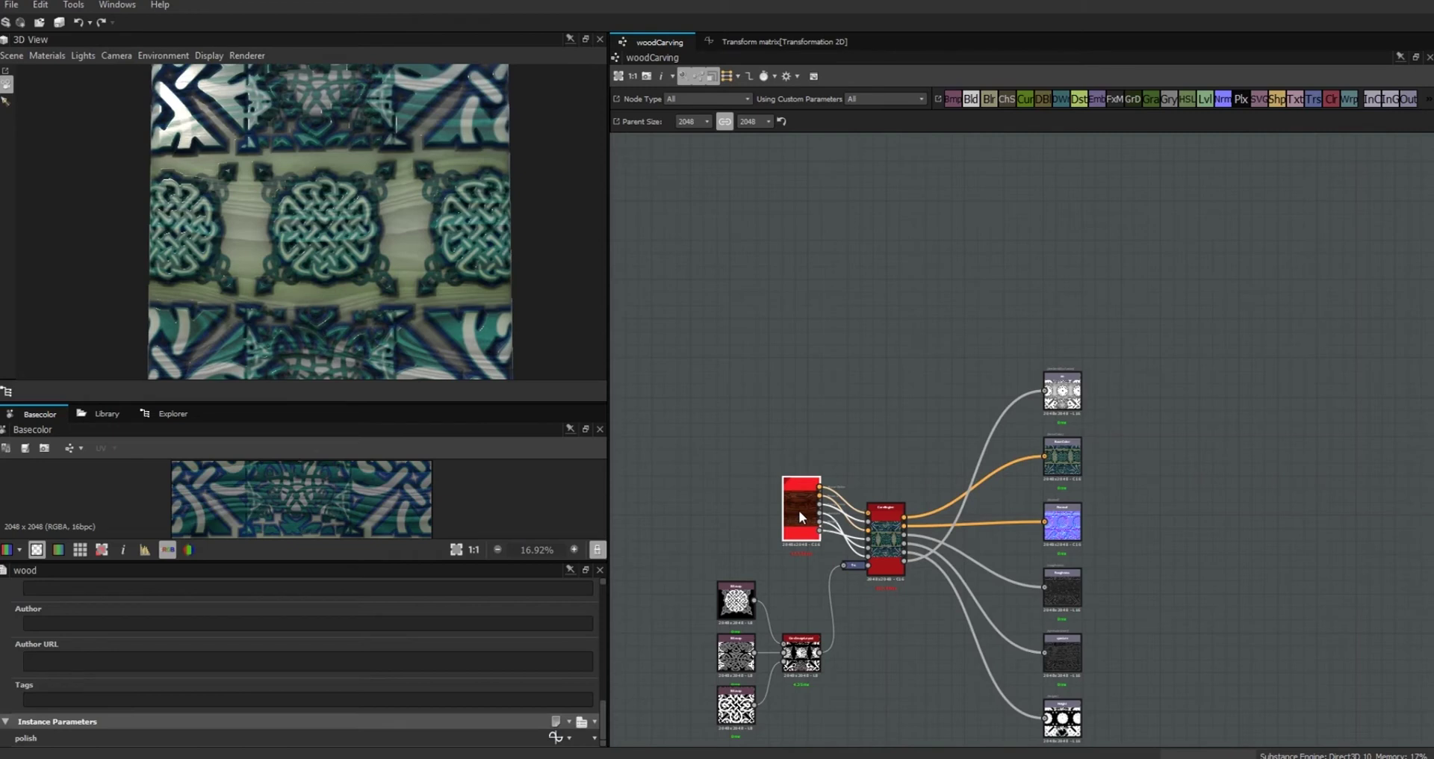
left_click_drag(530, 356, 420, 281)
scroll(420, 280, "up", 3)
left_click_drag(437, 219, 338, 233)
left_click_drag(486, 252, 435, 265)
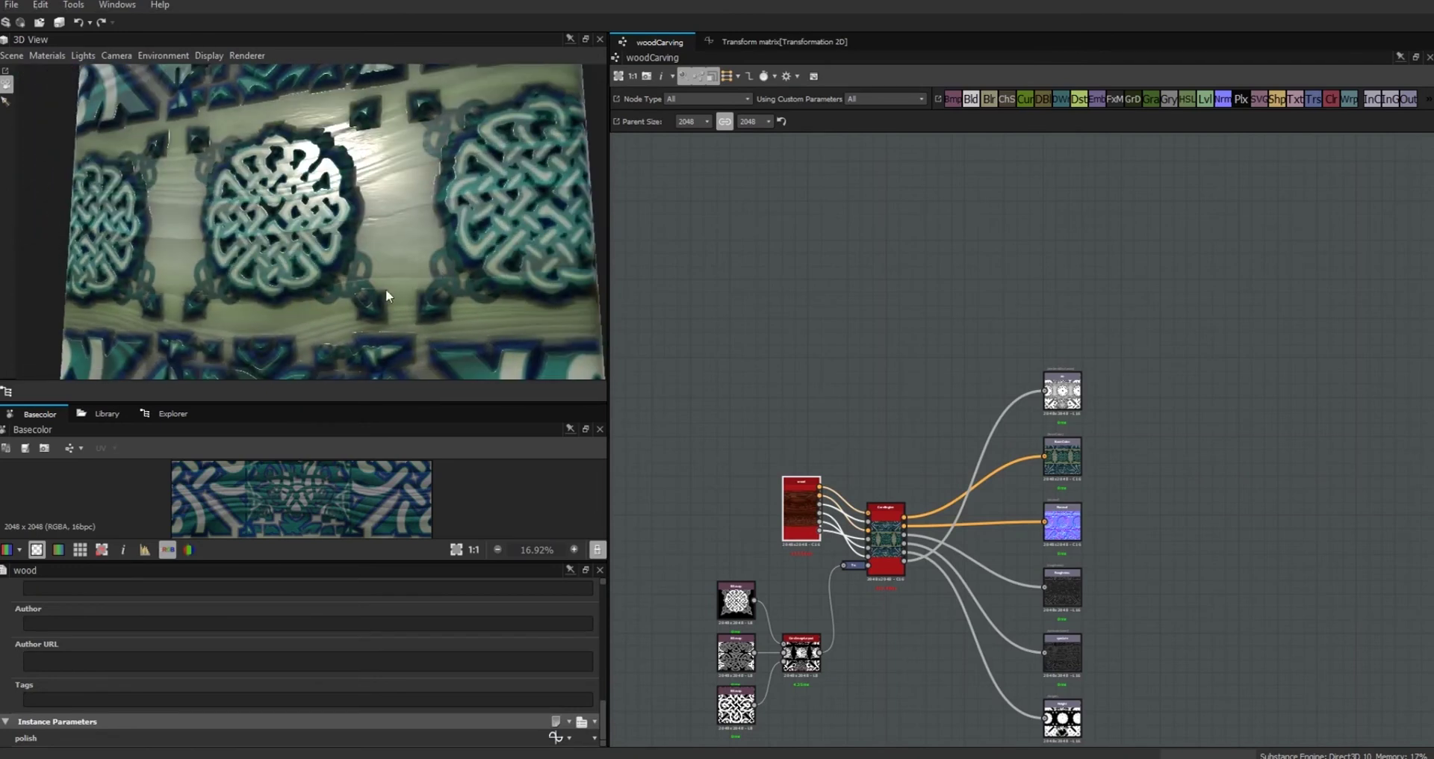
right_click_drag(335, 187, 500, 381)
left_click_drag(445, 262, 382, 265)
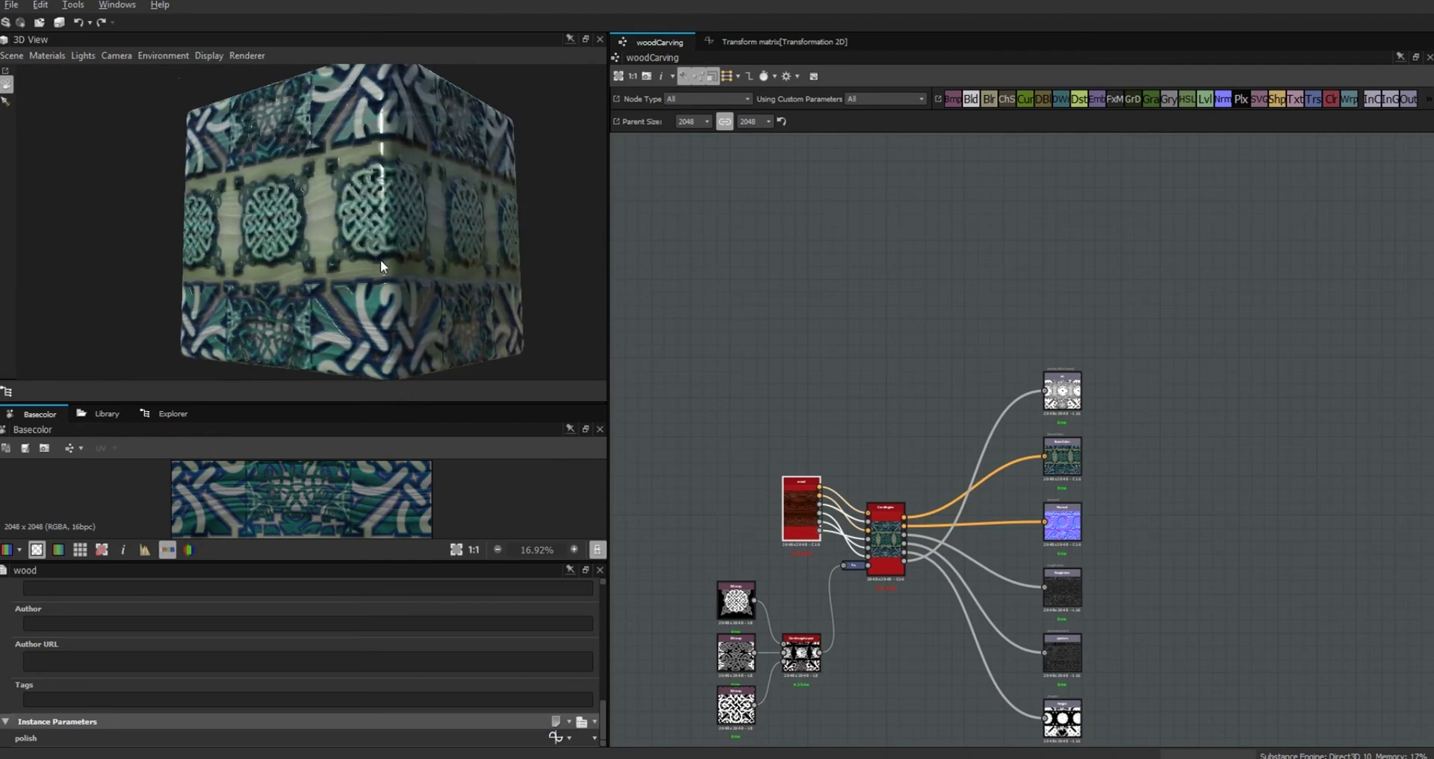
left_click_drag(381, 261, 374, 260)
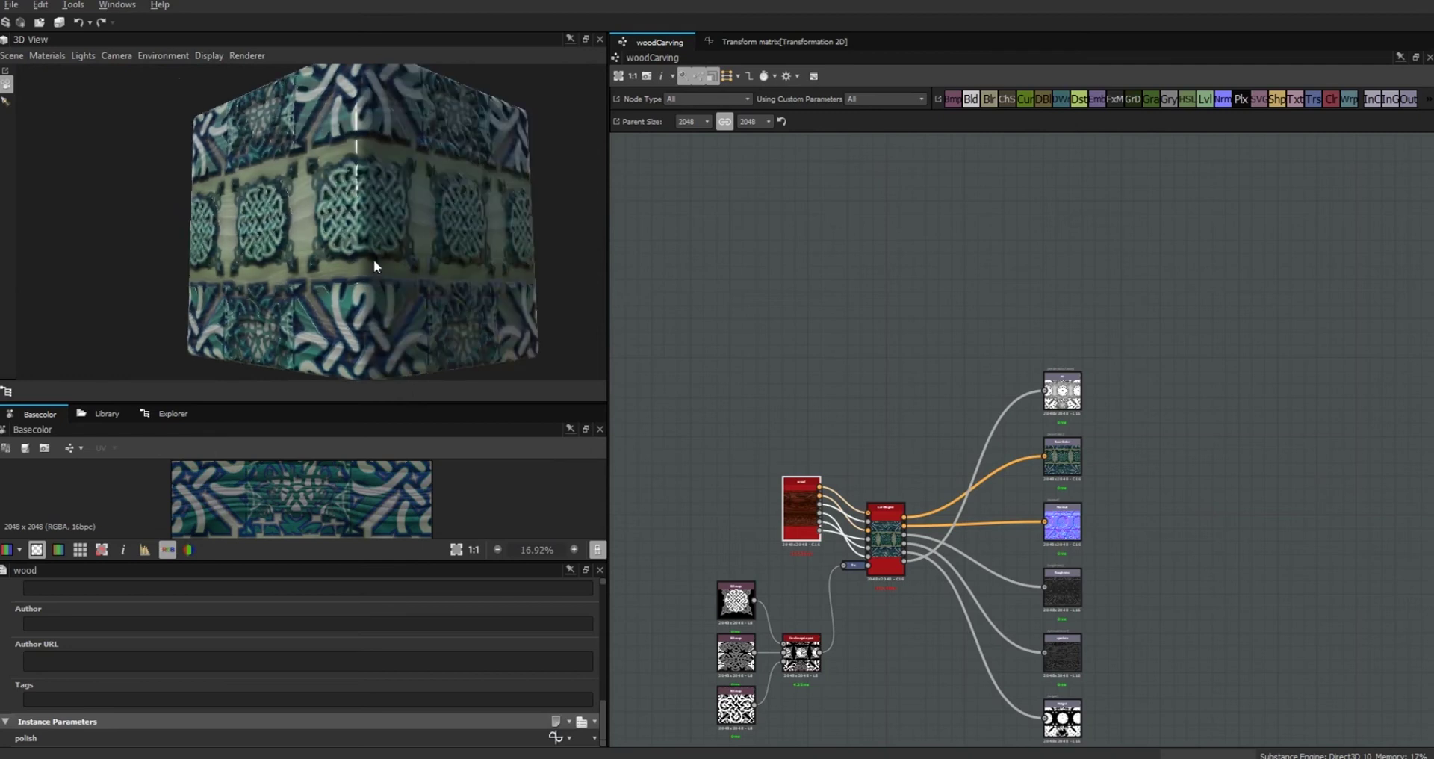